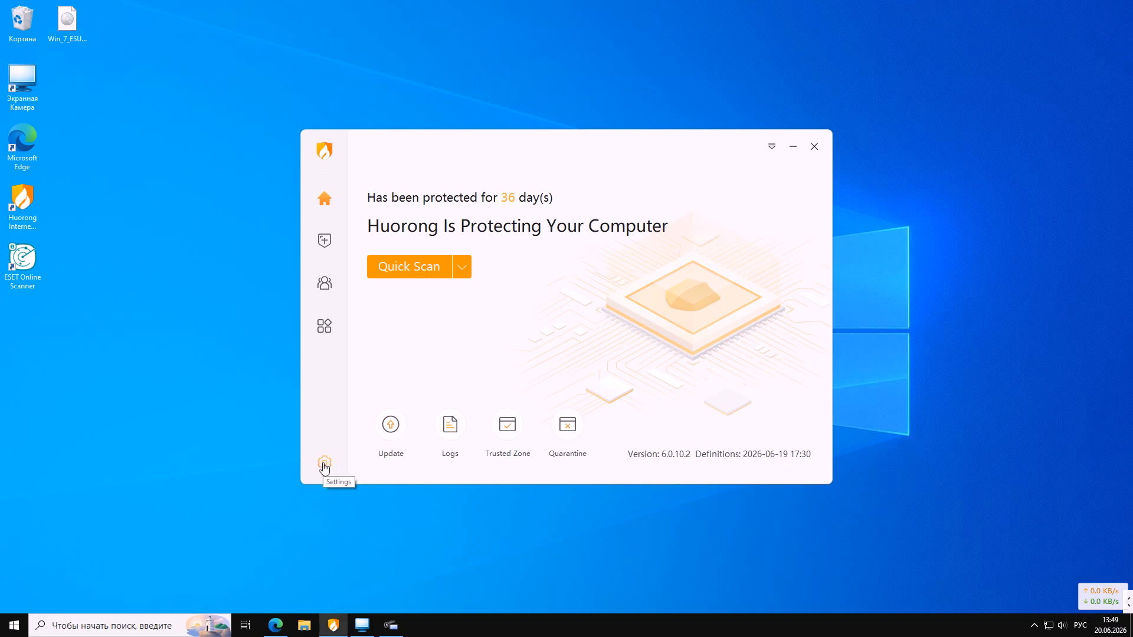
- Open the HIPS custom rules settings and start adding a new rule
click(324, 462)
click(328, 286)
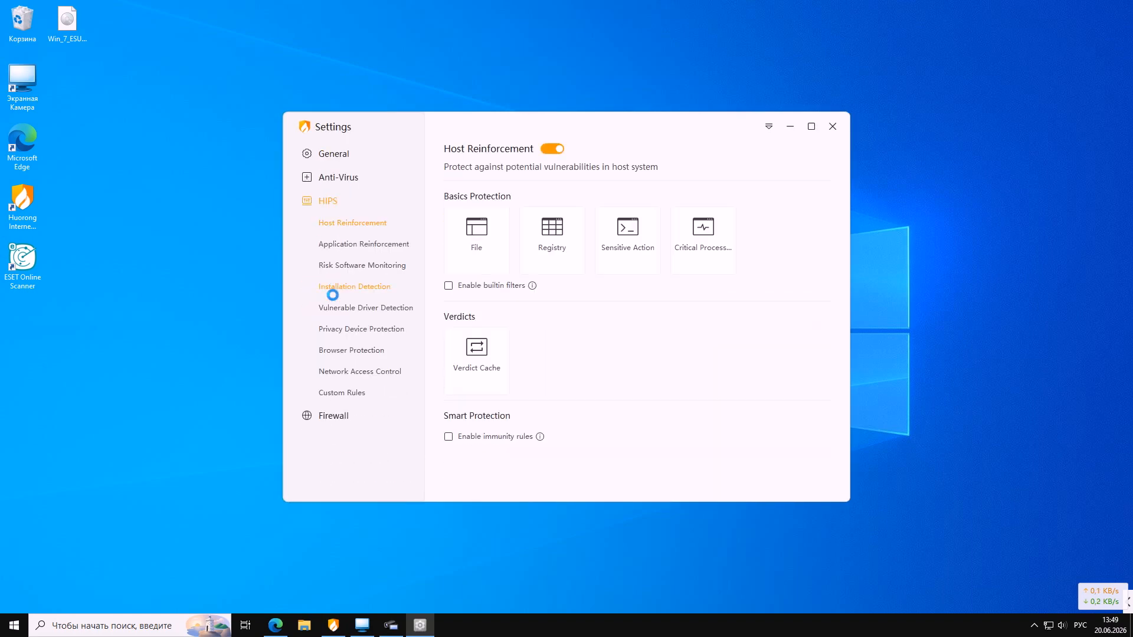
click(362, 393)
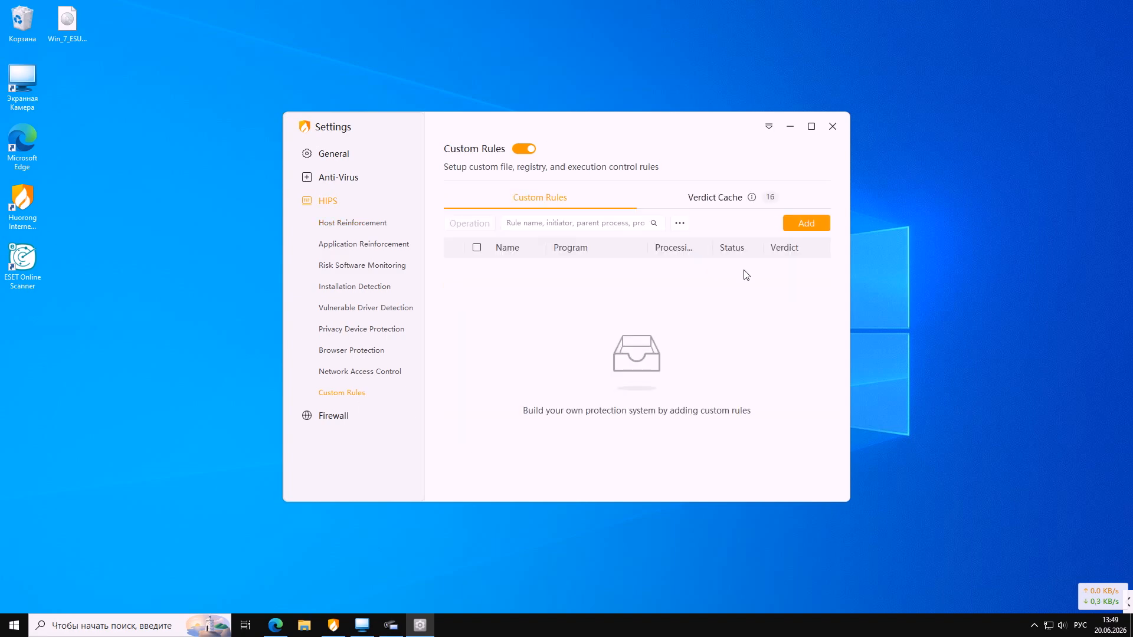
click(803, 226)
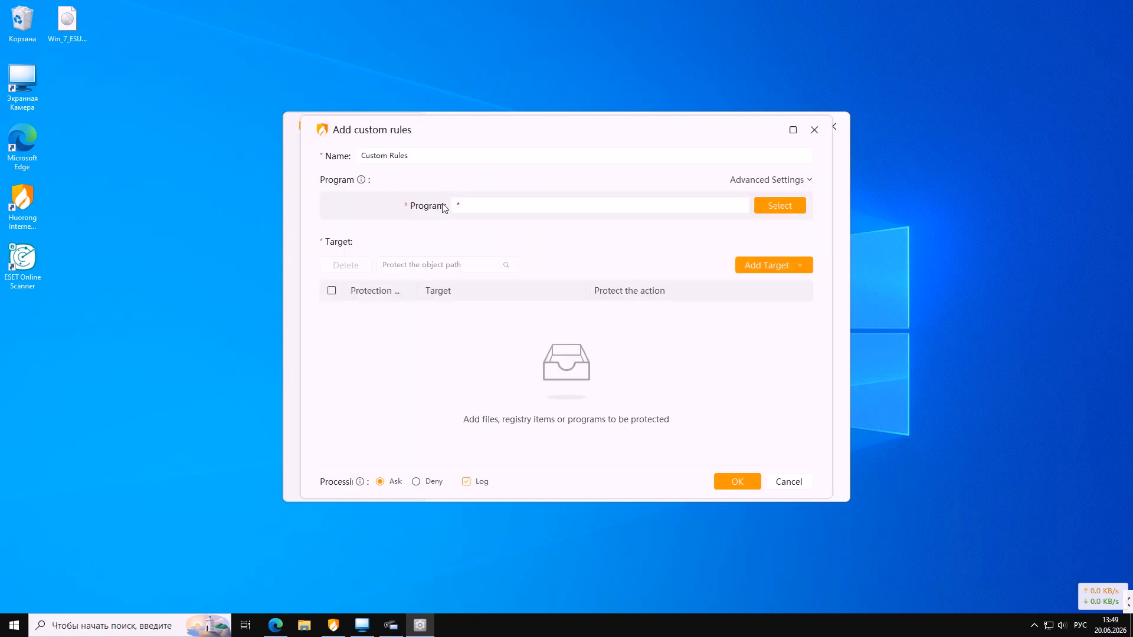
- Name the new rule "Запретить дочерние процессы из исполняемых файлов сценариев wscript"
click(438, 152)
double_click(438, 153)
click(435, 154)
drag(434, 154, 341, 160)
key(BackSpace)
text(Запретить дочерние процессы из исполняемых файлов сценариев wscript)
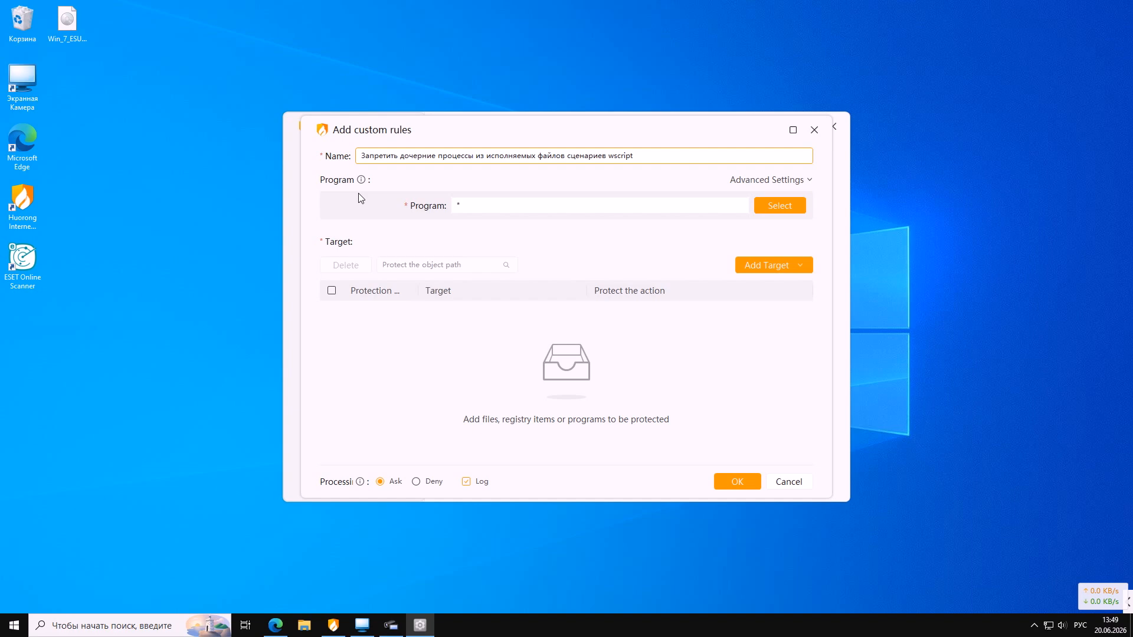
- Clear the rule's program path and browse to the C:\Windows\System32 folder to choose an executable
click(469, 206)
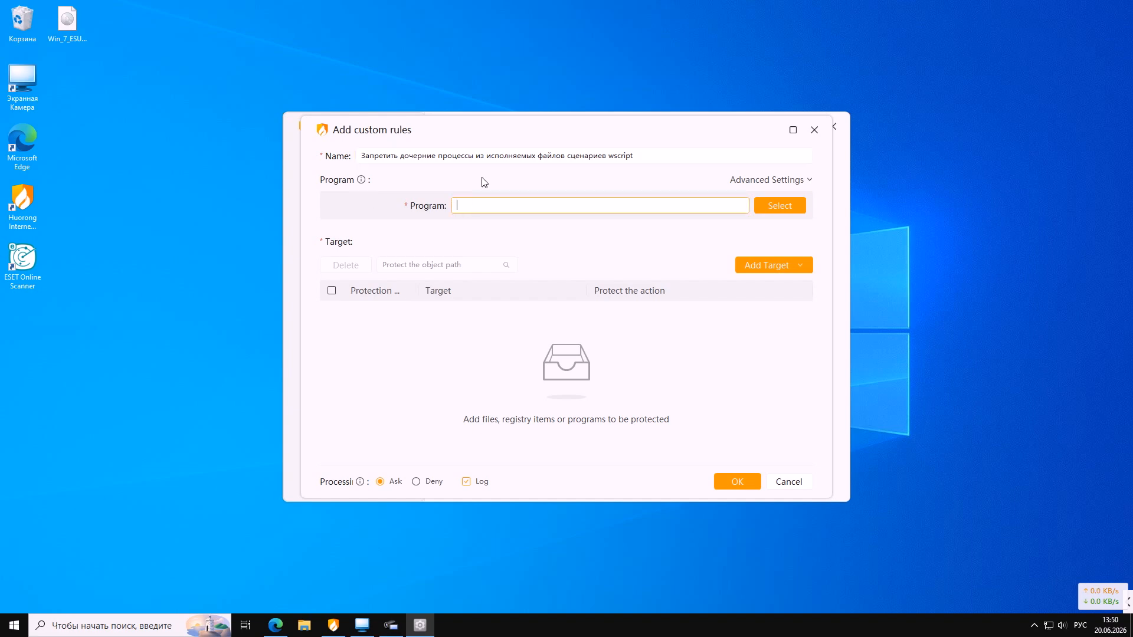
click(780, 210)
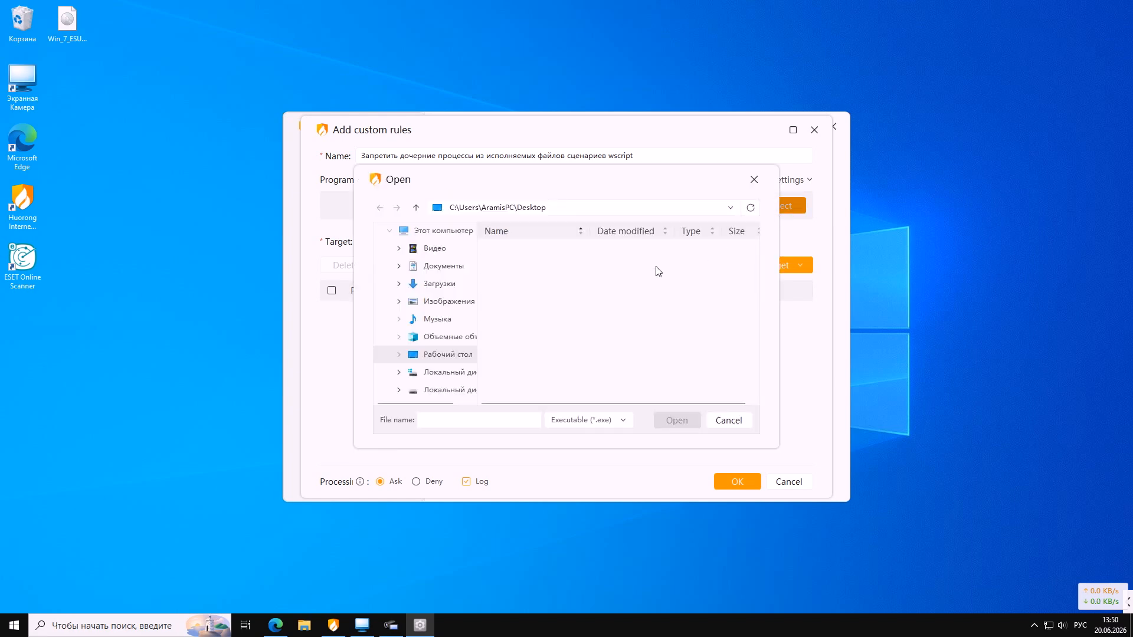
click(441, 391)
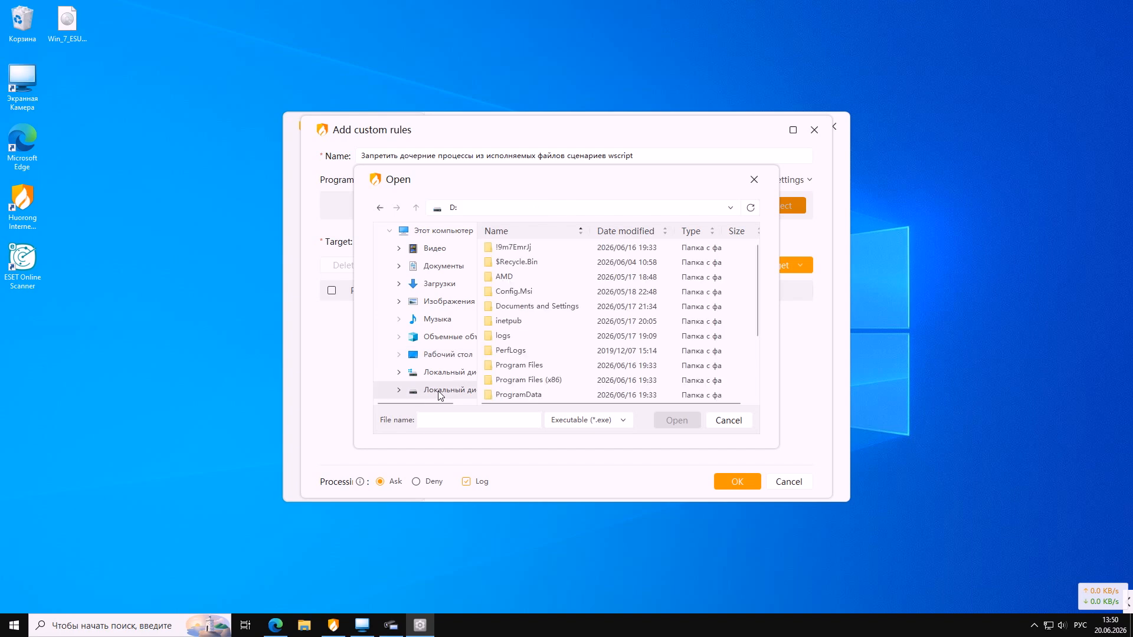
click(438, 376)
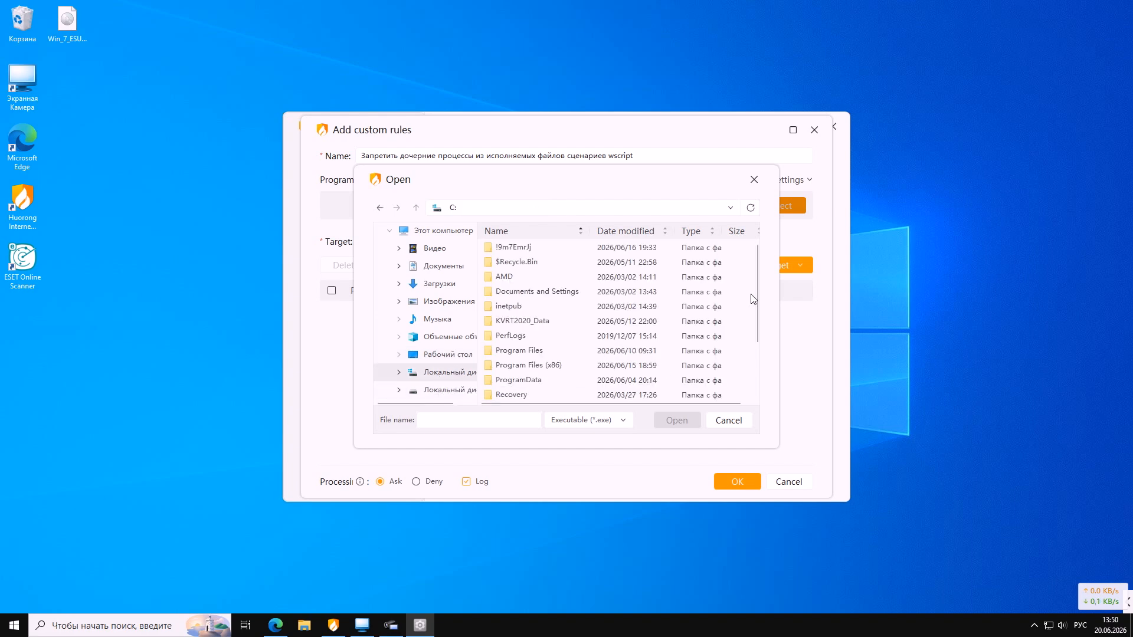
scroll(760, 307, down, 3)
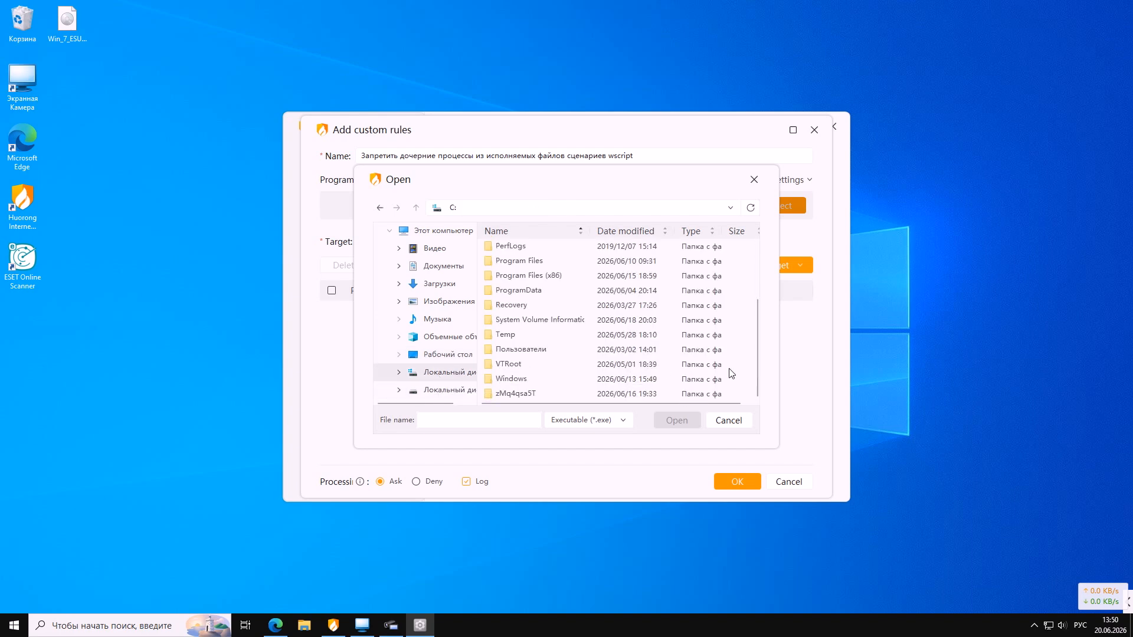
double_click(521, 379)
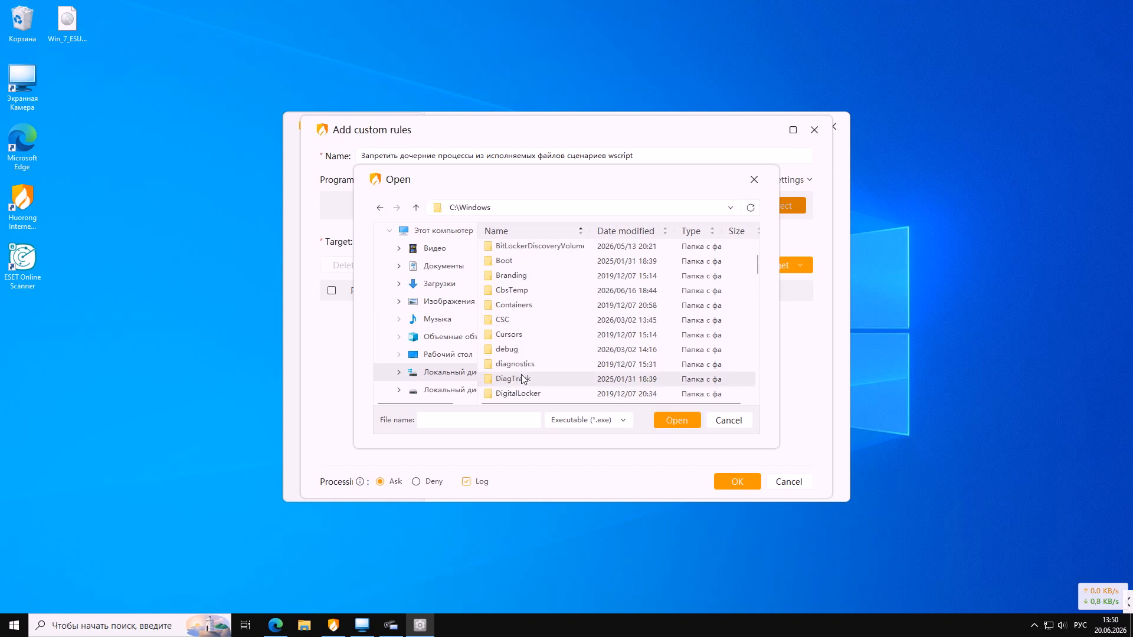
scroll(698, 335, down, 1)
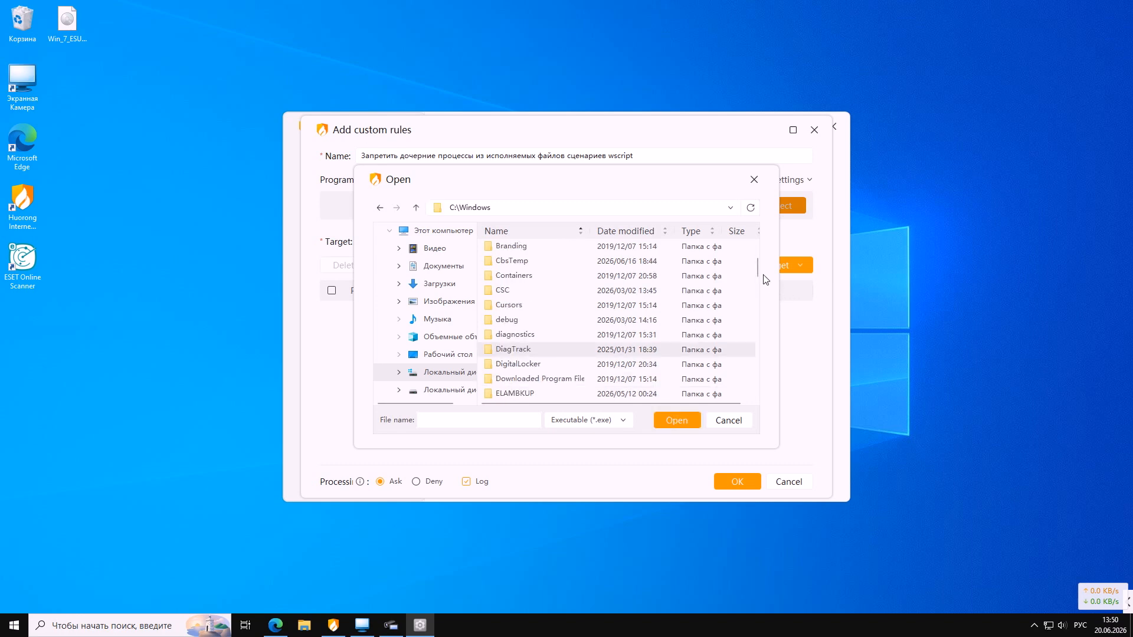
drag(757, 272, 754, 357)
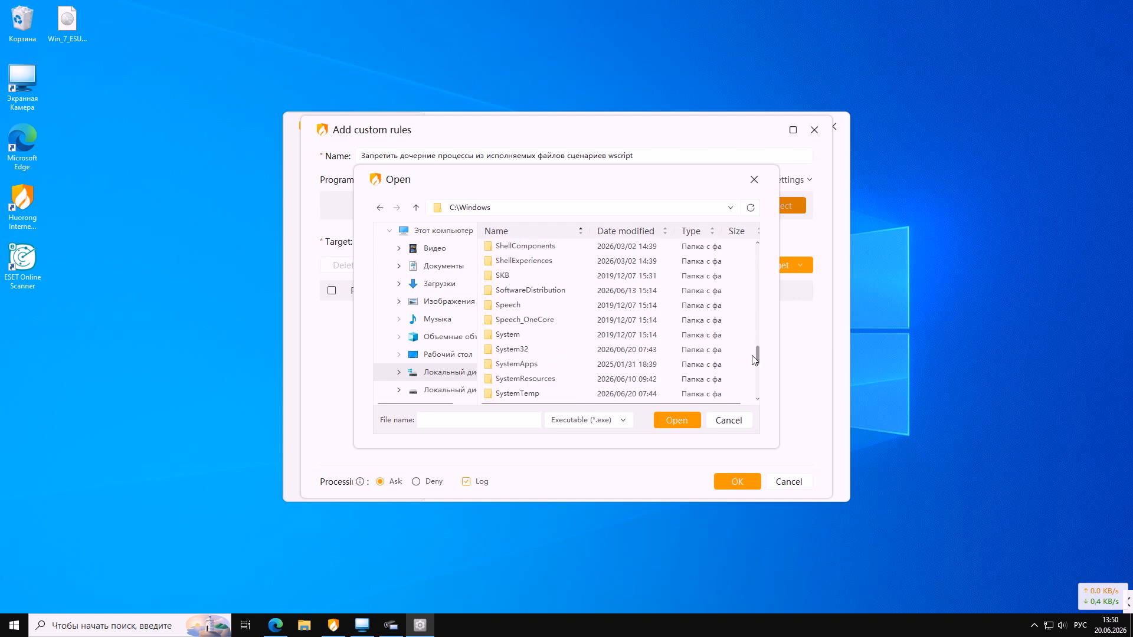
double_click(530, 352)
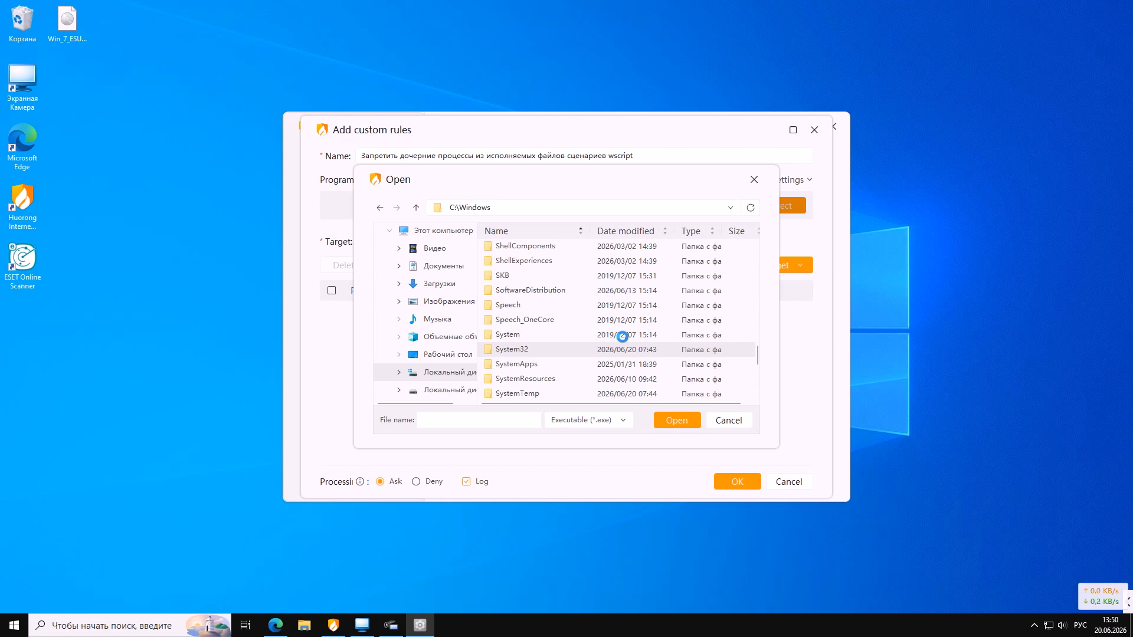
- Choose wscript.exe from the System32 folder as the rule's program
drag(758, 270, 759, 386)
scroll(600, 371, down, 1)
scroll(566, 386, down, 1)
scroll(565, 386, down, 3)
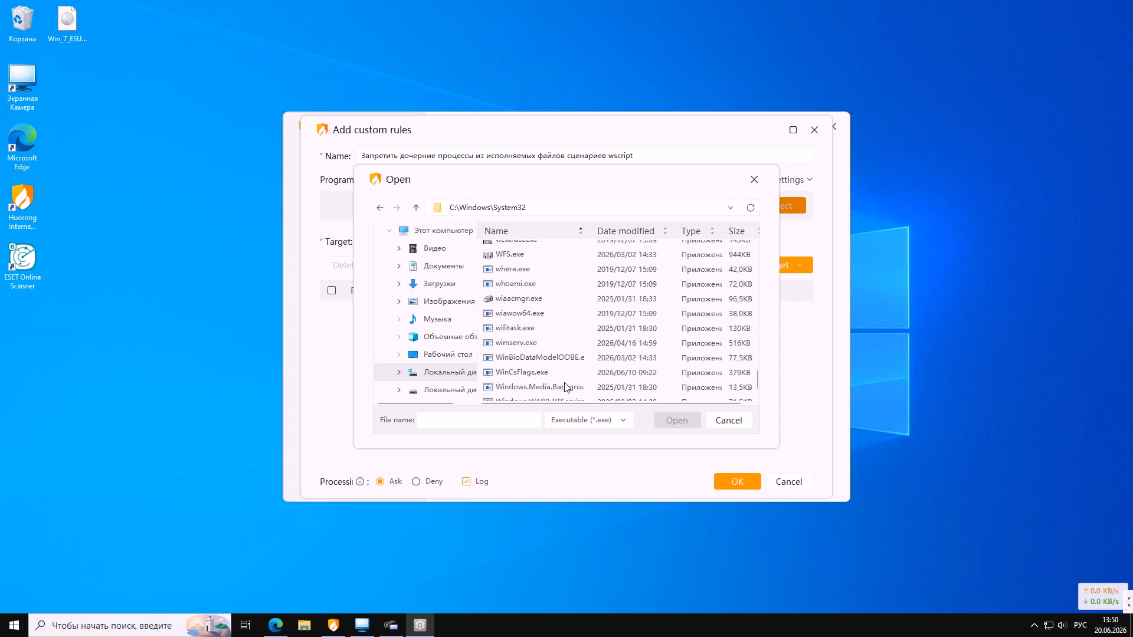
scroll(565, 386, down, 4)
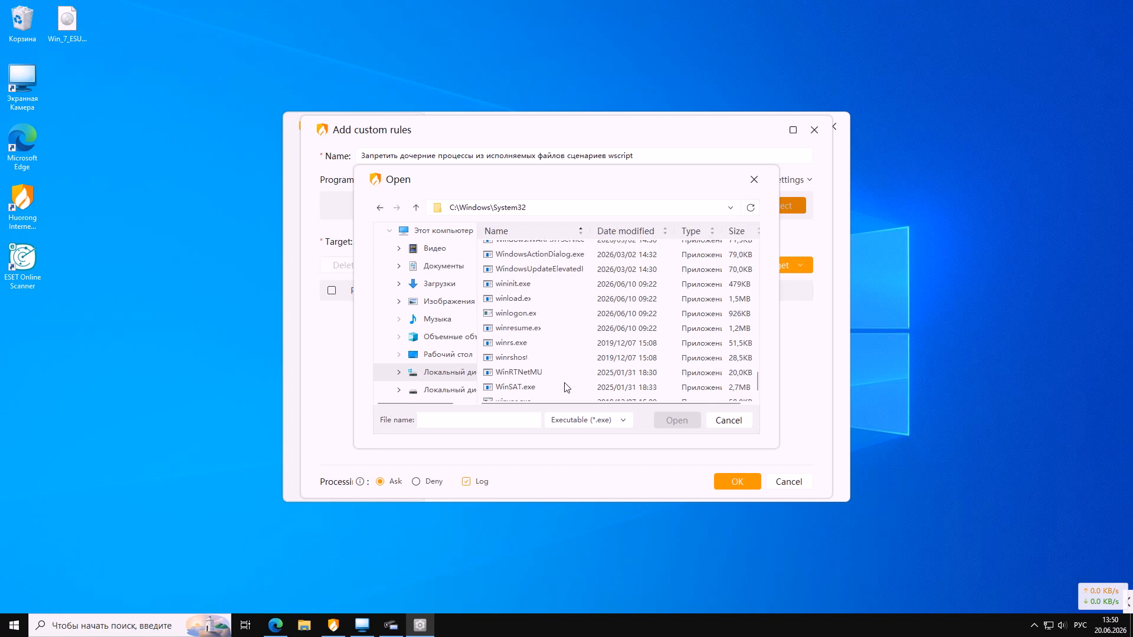
scroll(566, 386, down, 3)
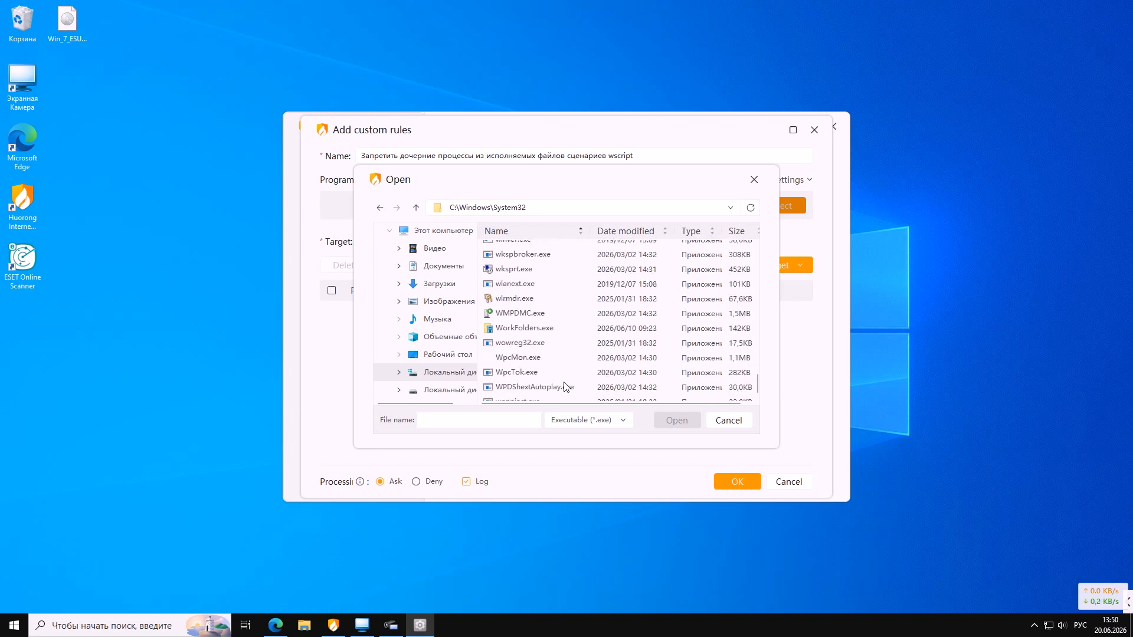
click(538, 389)
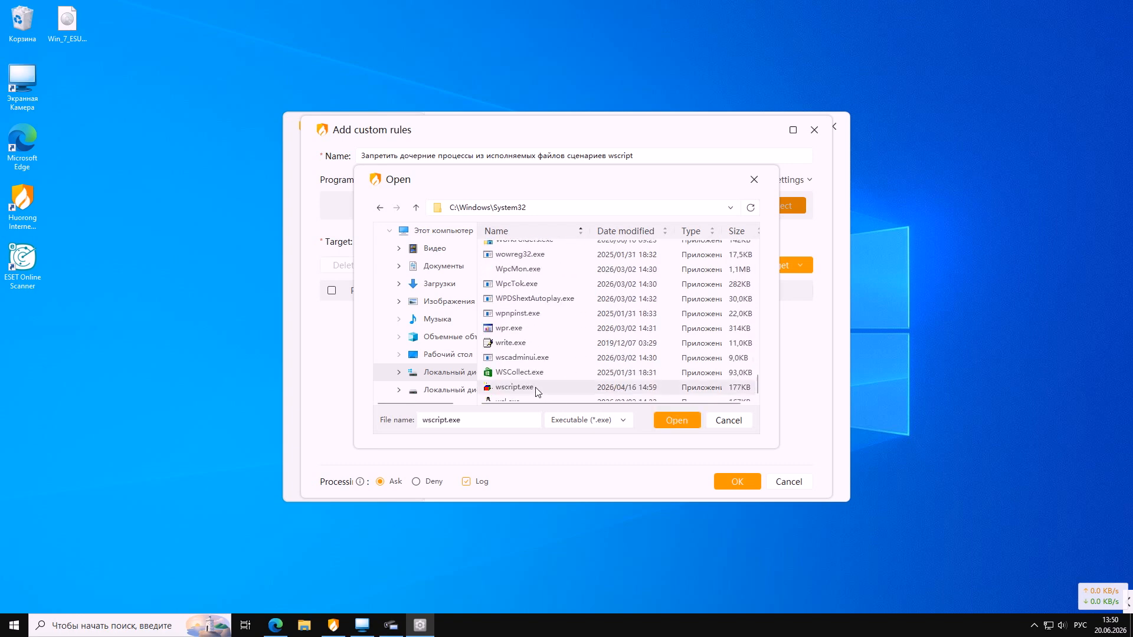
click(669, 420)
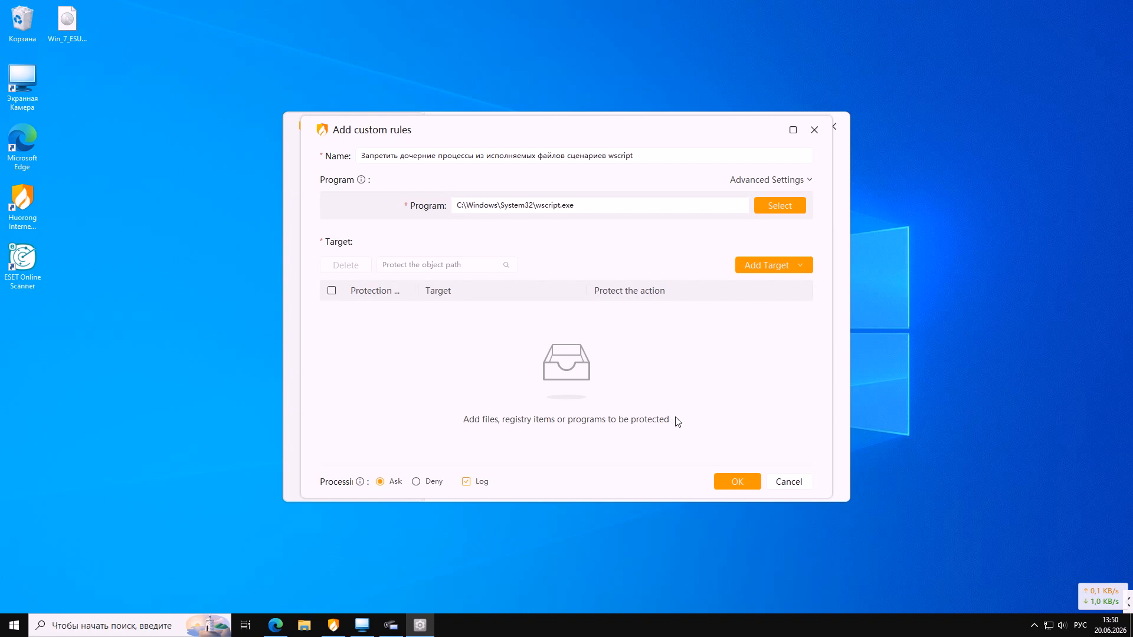
- Add an execution rule target with protection object path * and save the rule with processing set to Deny
click(803, 269)
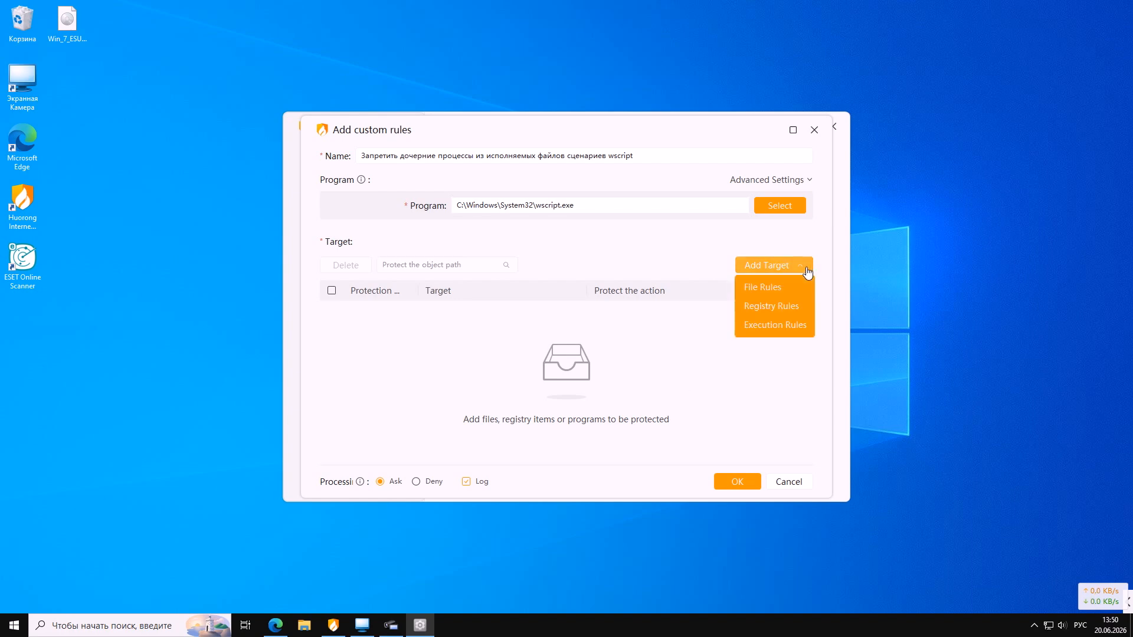
click(776, 324)
click(538, 419)
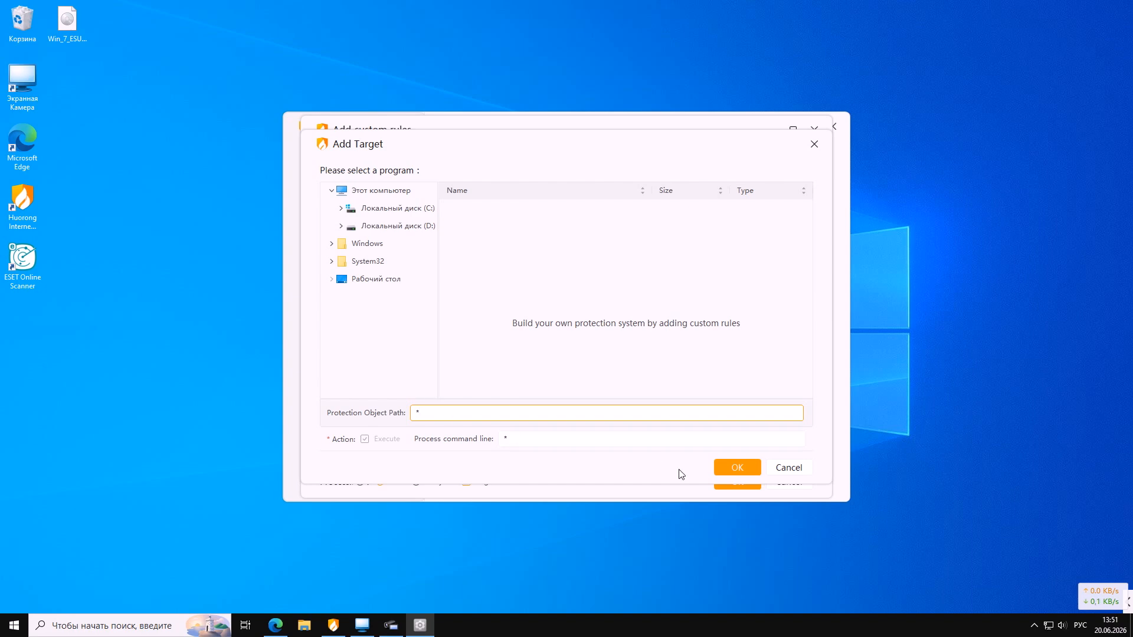
click(732, 469)
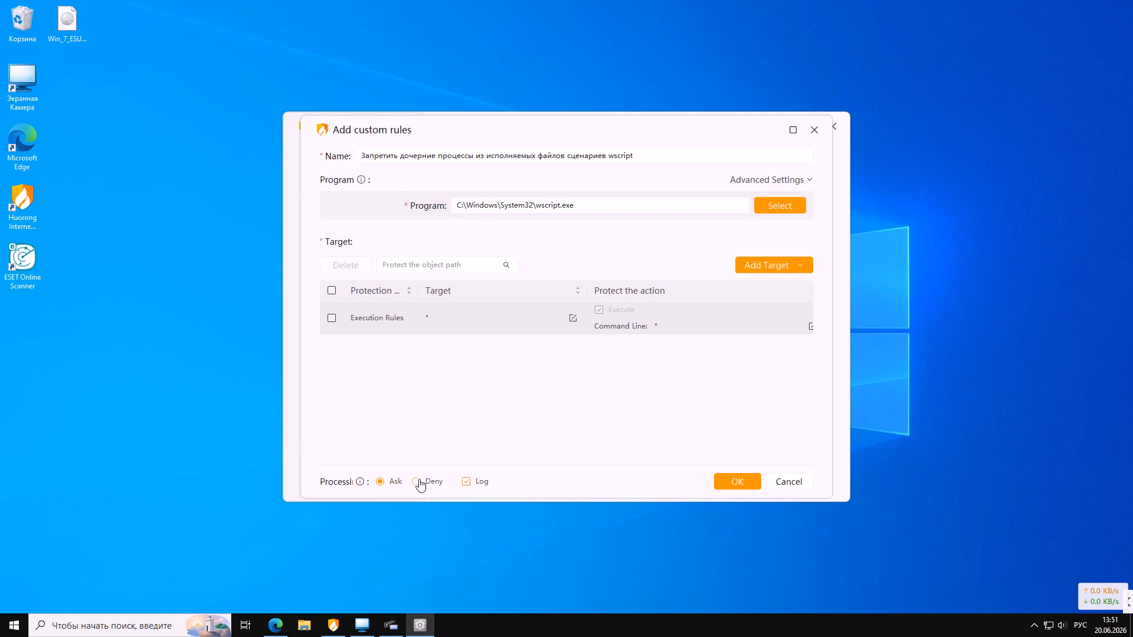
click(726, 484)
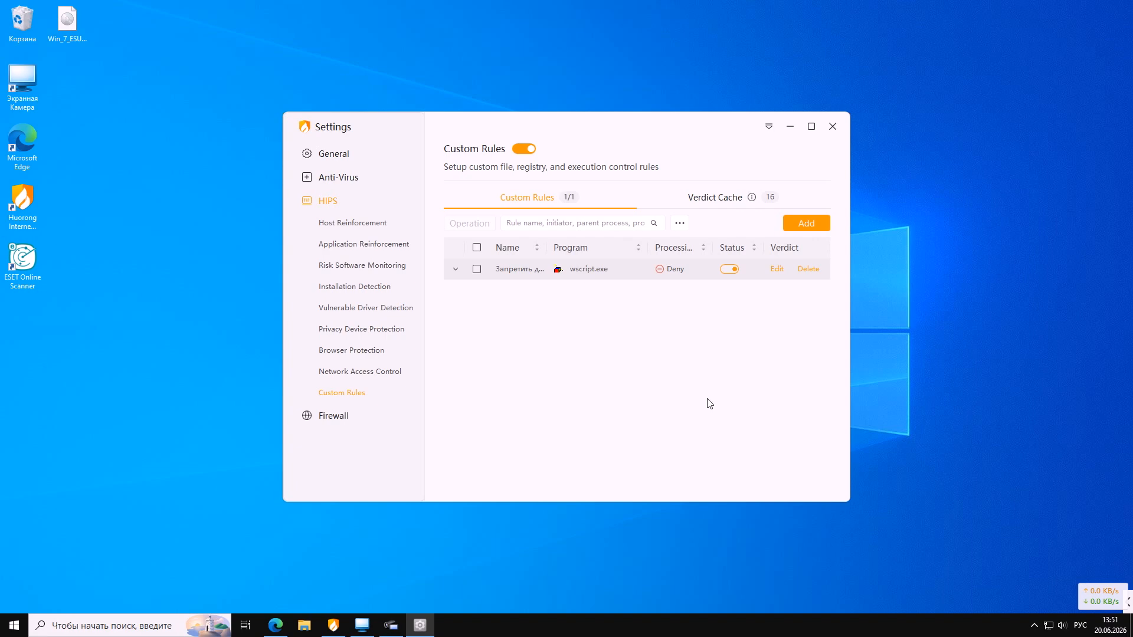
- Add a second custom rule named "Запретить дочерние процессы из исполняемых файлов сценариев 64 wscript"
click(803, 224)
triple_click(407, 161)
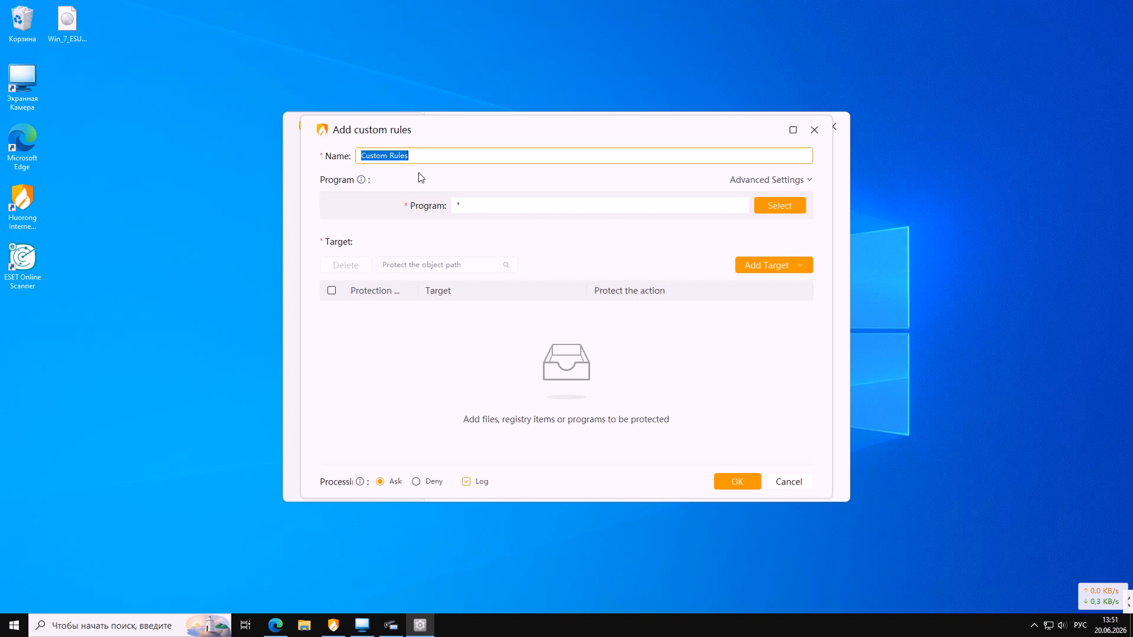
text(Запретить дочерние процессы из исполняемых файлов сценариев wscript)
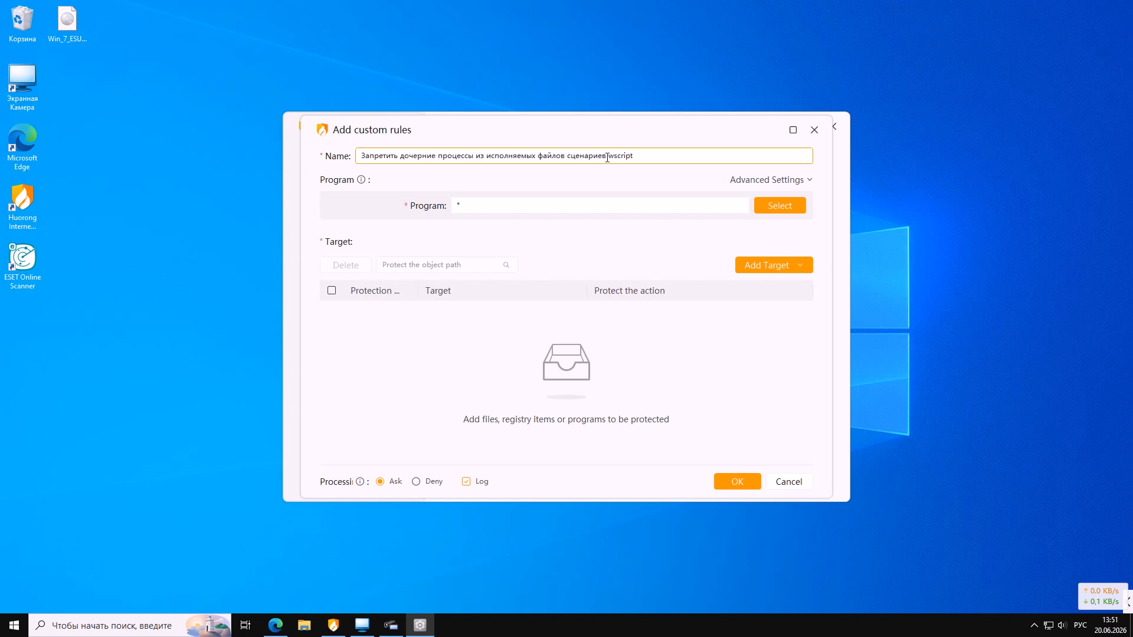
text(64)
- Set the second rule's program to wscript.exe from the C:\Windows\SysWOW64 folder
click(568, 204)
key(BackSpace)
click(756, 210)
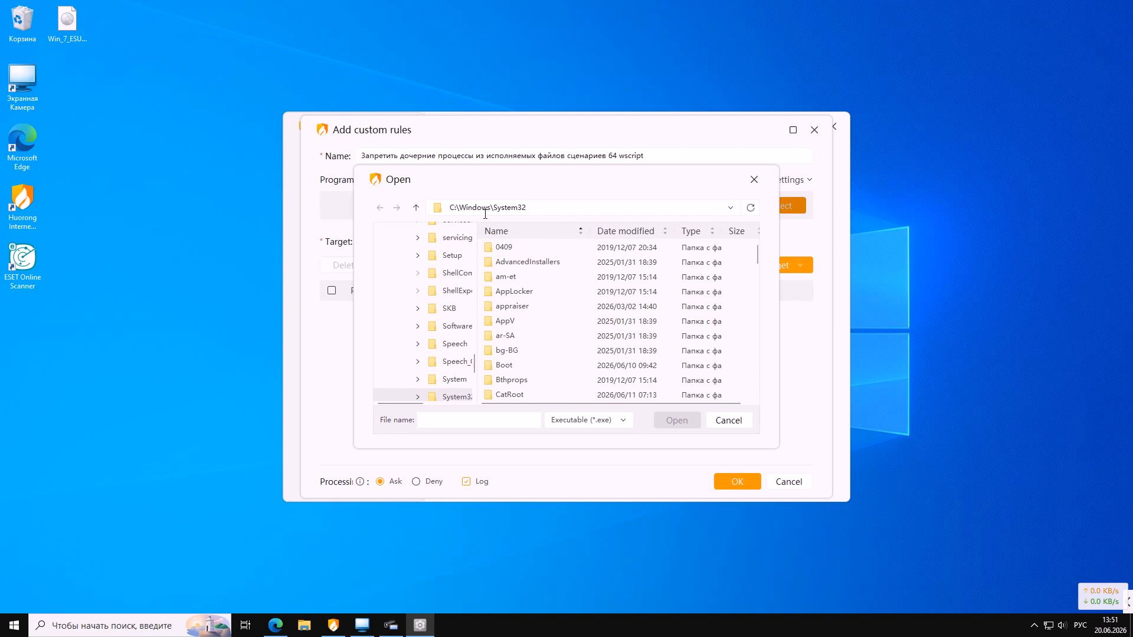
click(416, 207)
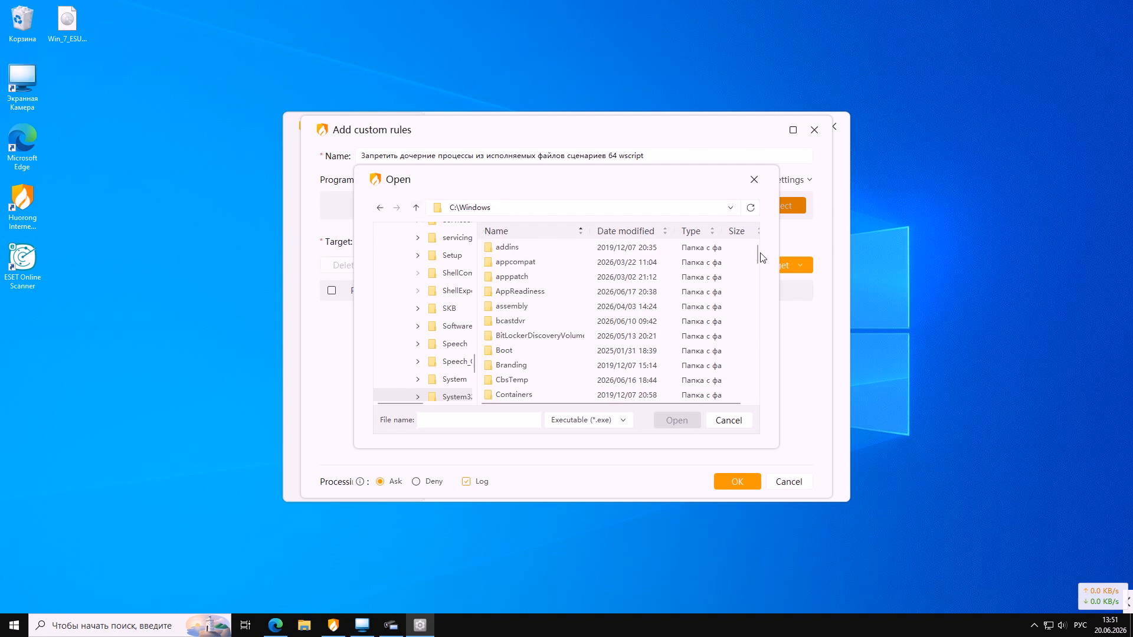
drag(761, 255, 765, 370)
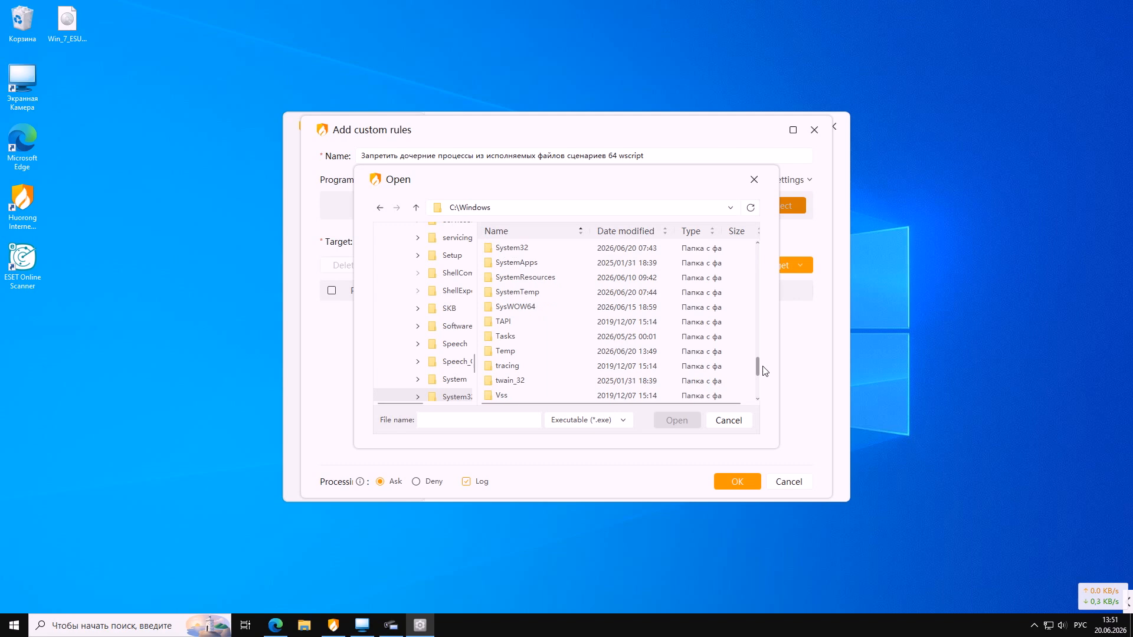
double_click(530, 307)
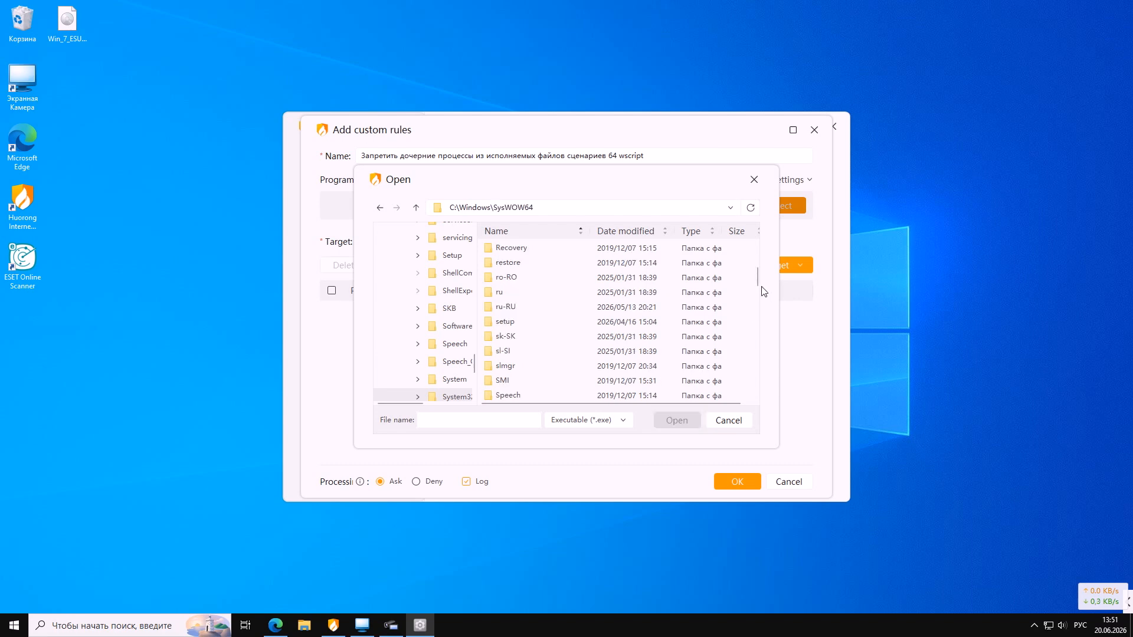
drag(758, 277, 760, 389)
scroll(584, 360, down, 3)
scroll(581, 370, down, 1)
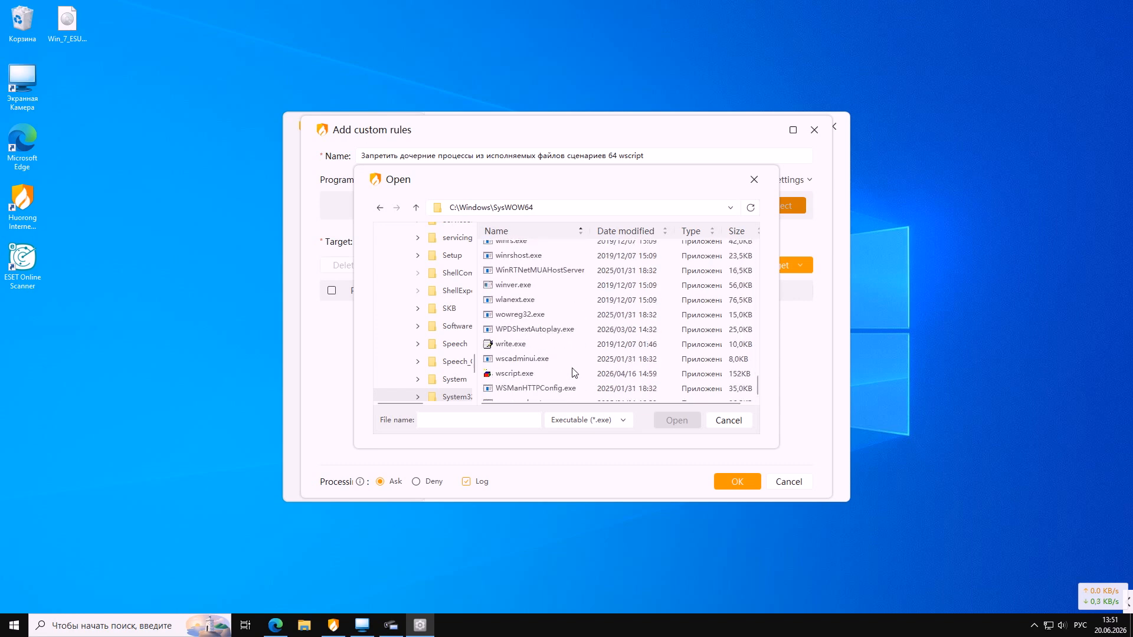
click(527, 375)
click(671, 418)
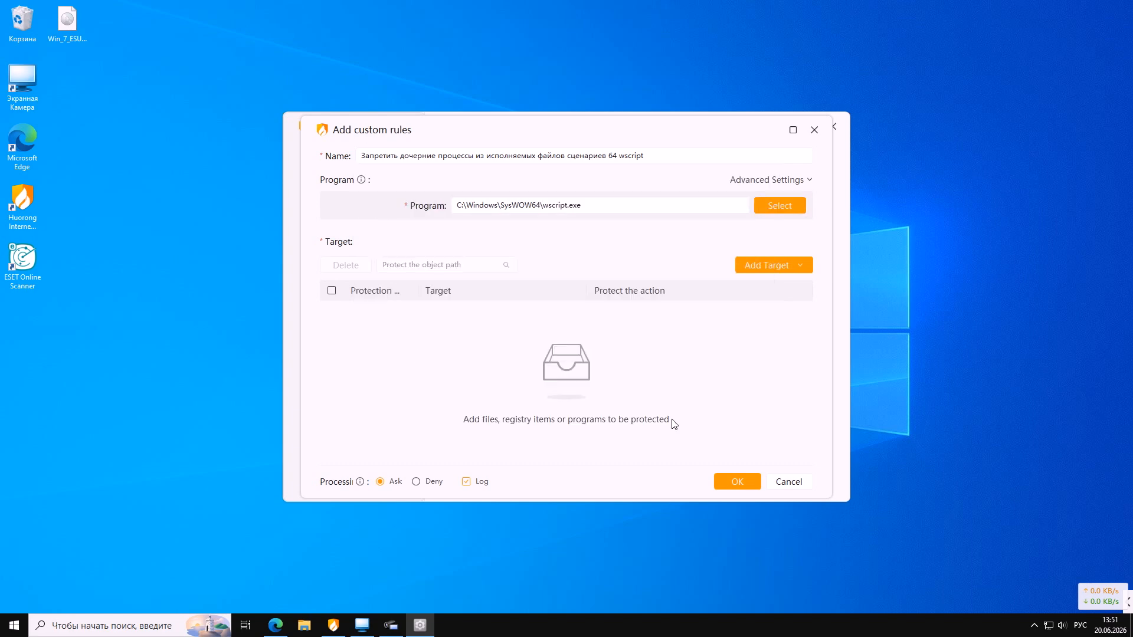
- Give the SysWOW64 wscript rule an execution target with path * and save it with processing set to Deny
click(791, 269)
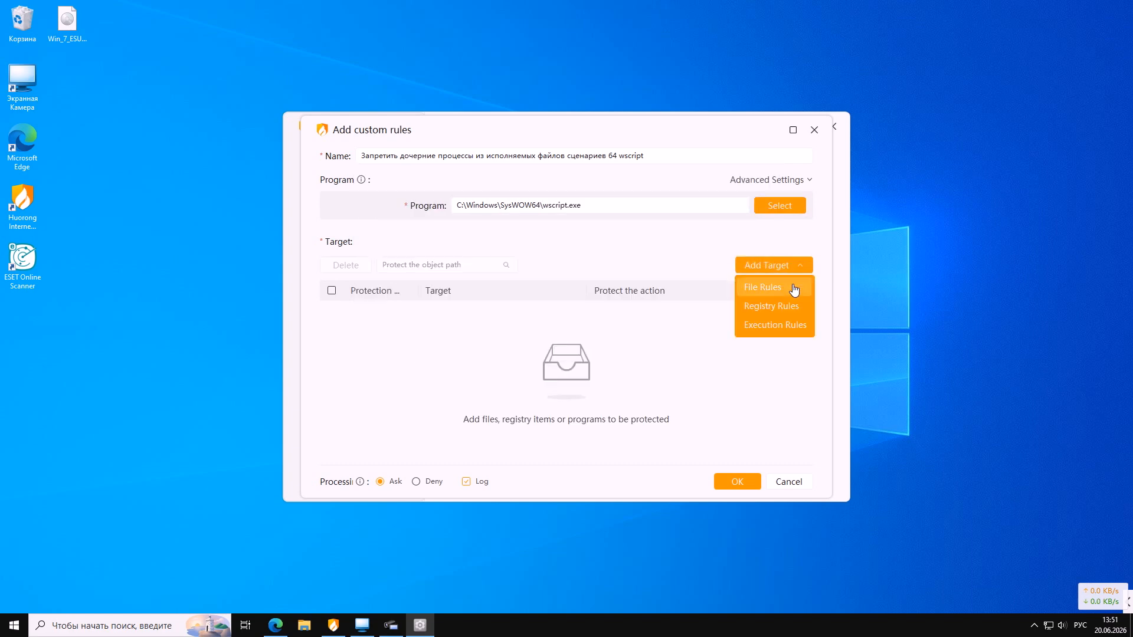
click(791, 322)
click(530, 420)
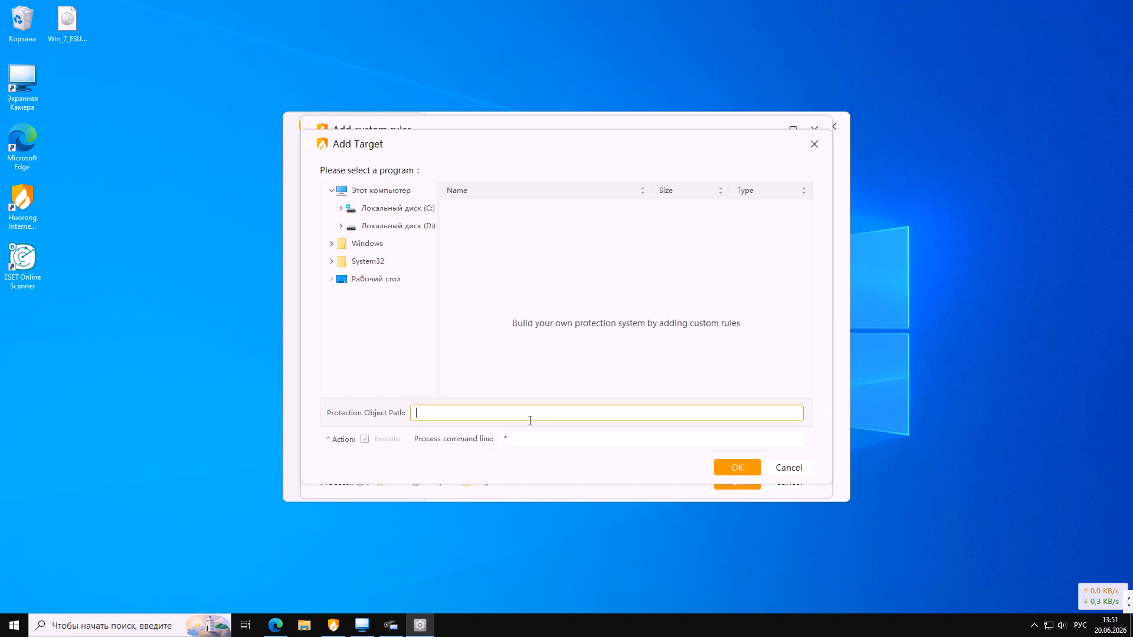
click(733, 469)
click(423, 484)
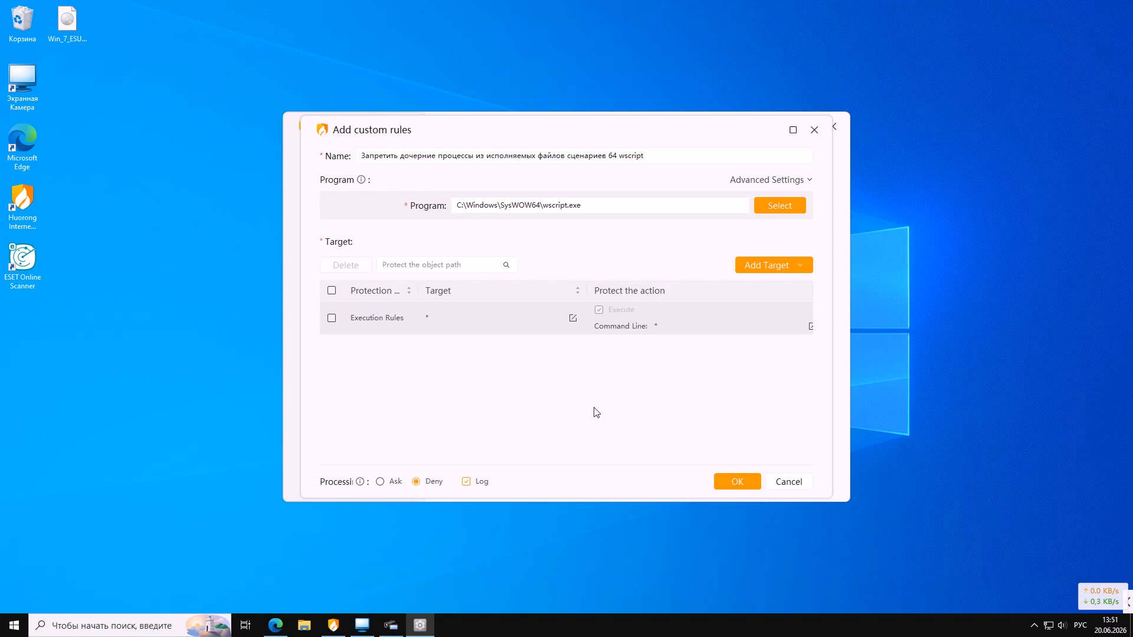
click(735, 484)
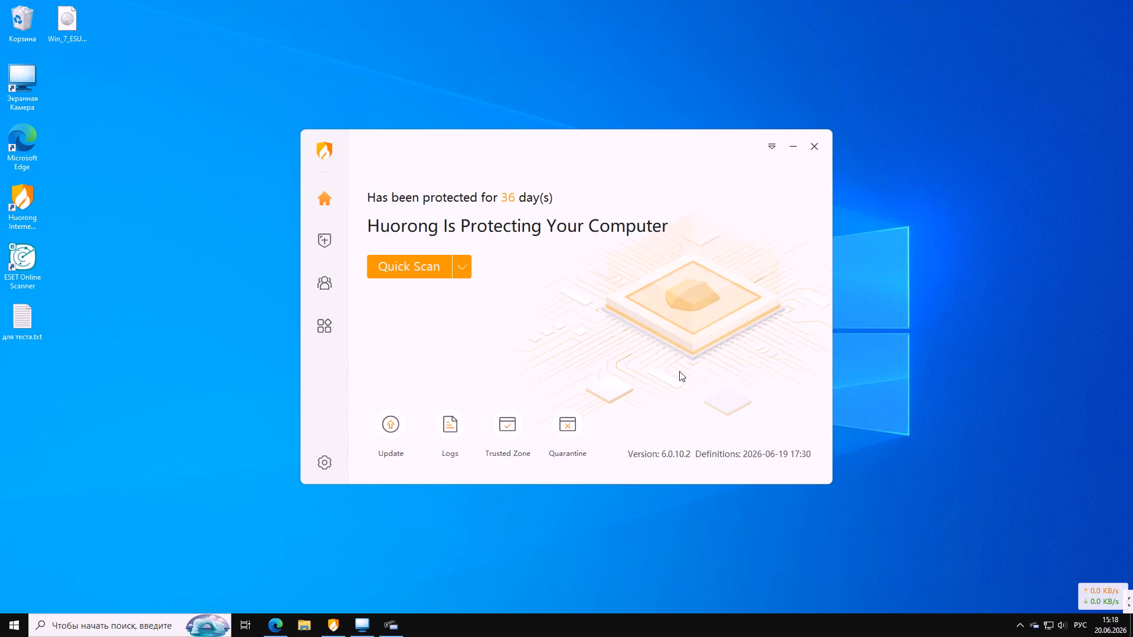
- Switch the keyboard input language to English
key(alt+shift)
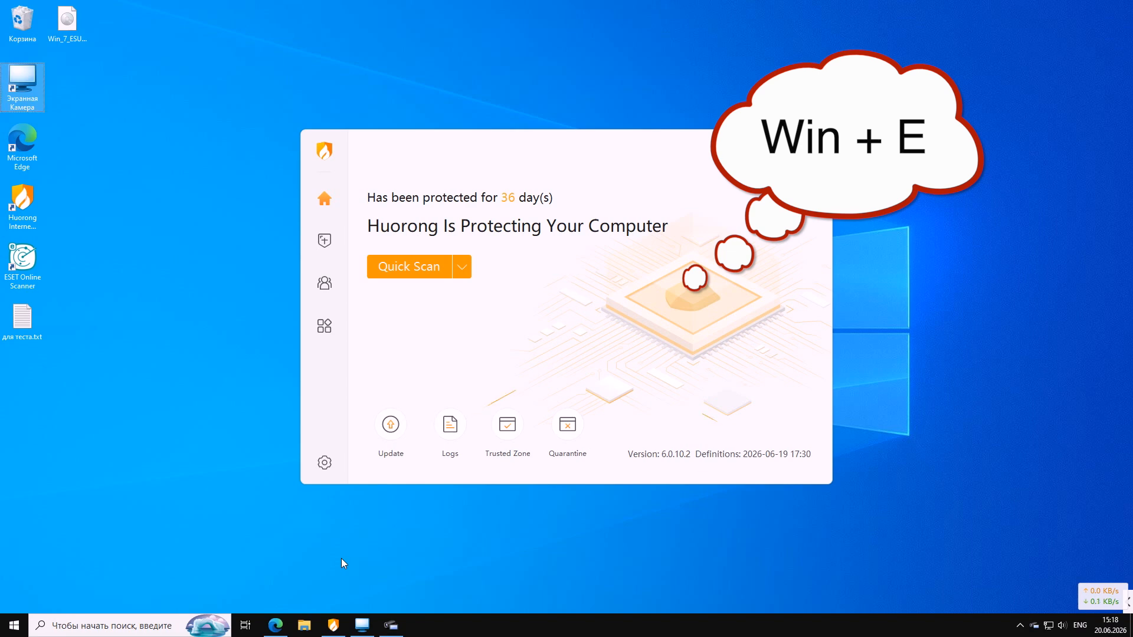
- Make sure file name extensions are displayed in File Explorer, and close its window
key(super+e)
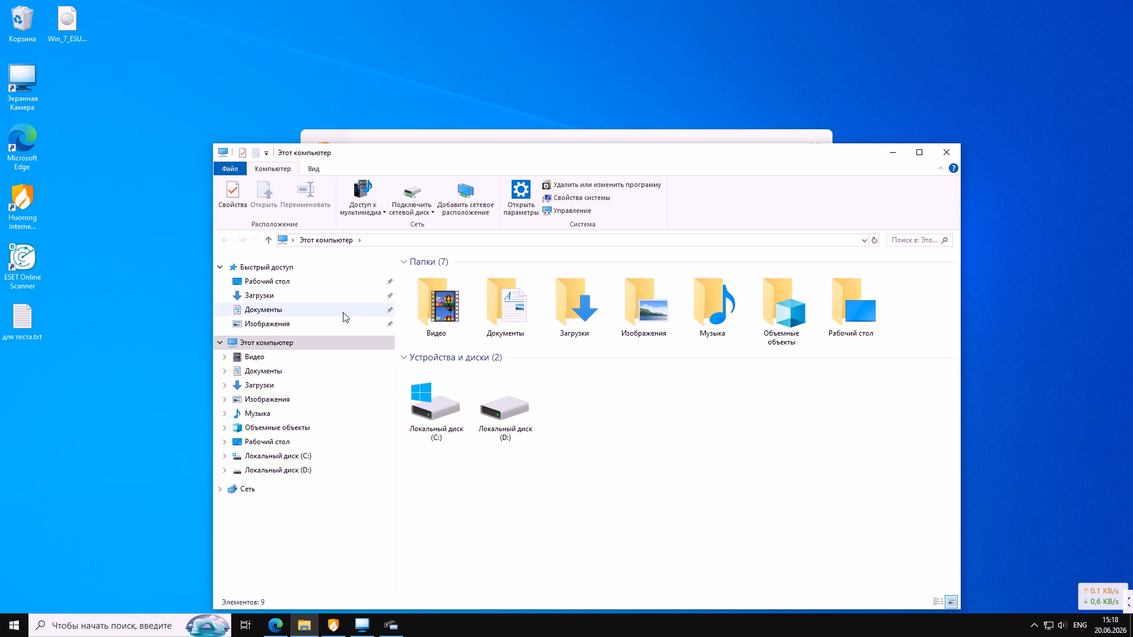
click(314, 170)
click(725, 200)
click(725, 201)
click(946, 153)
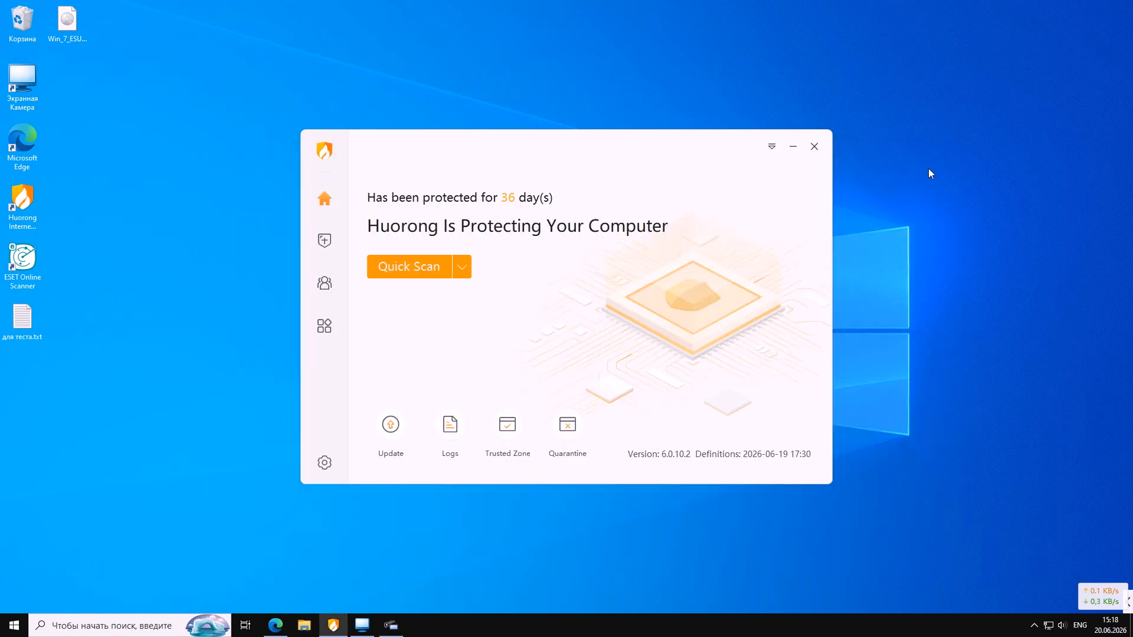
- Create a text document on the desktop containing the line CreateObject("WScript.Shell").Run "notepad.exe", 0, False, copied from для теста.txt
right_click(193, 332)
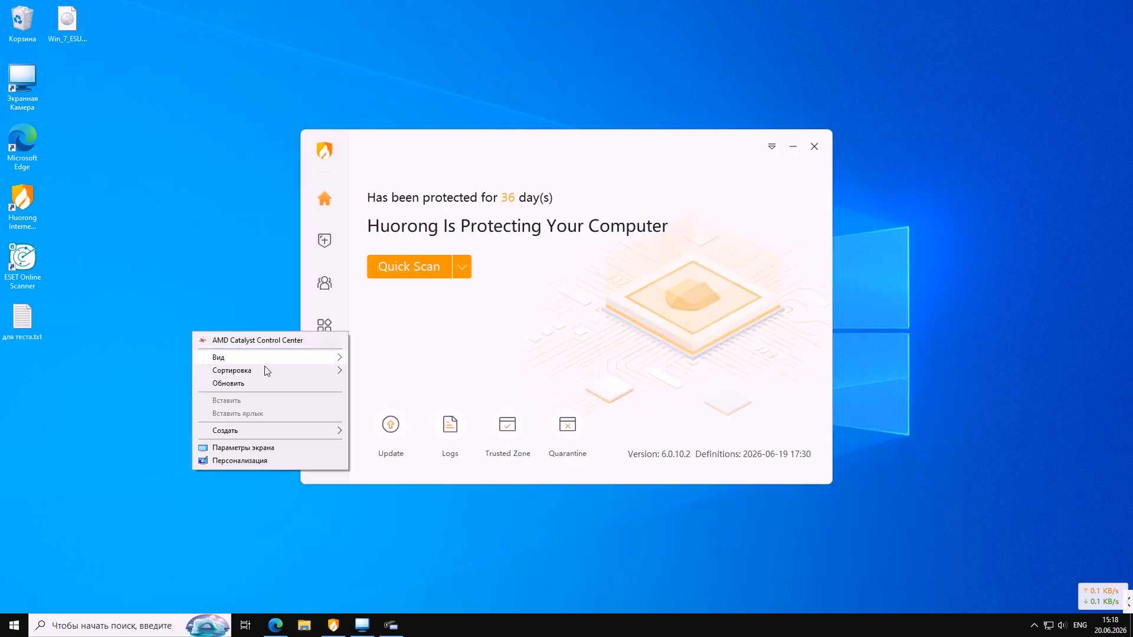
mouse_move(288, 433)
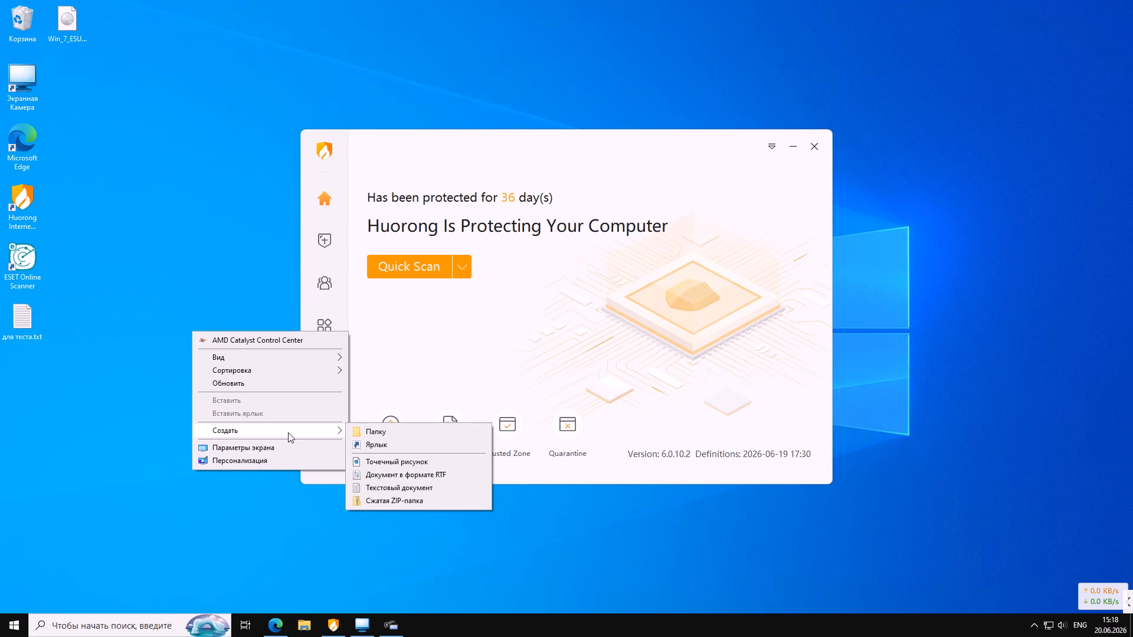
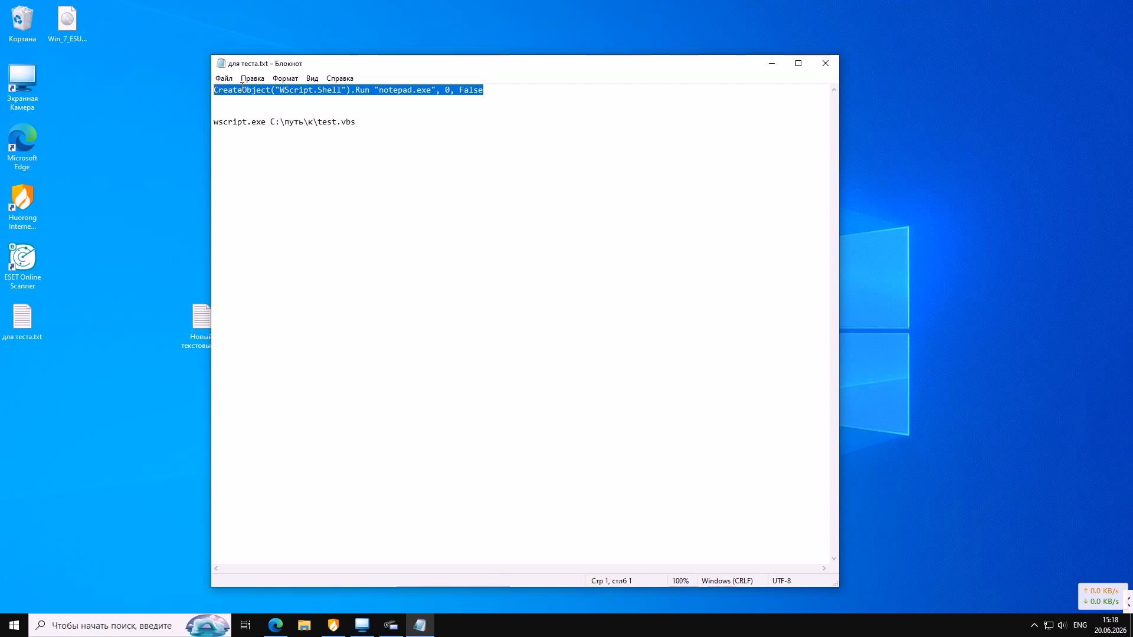
right_click(241, 87)
click(292, 124)
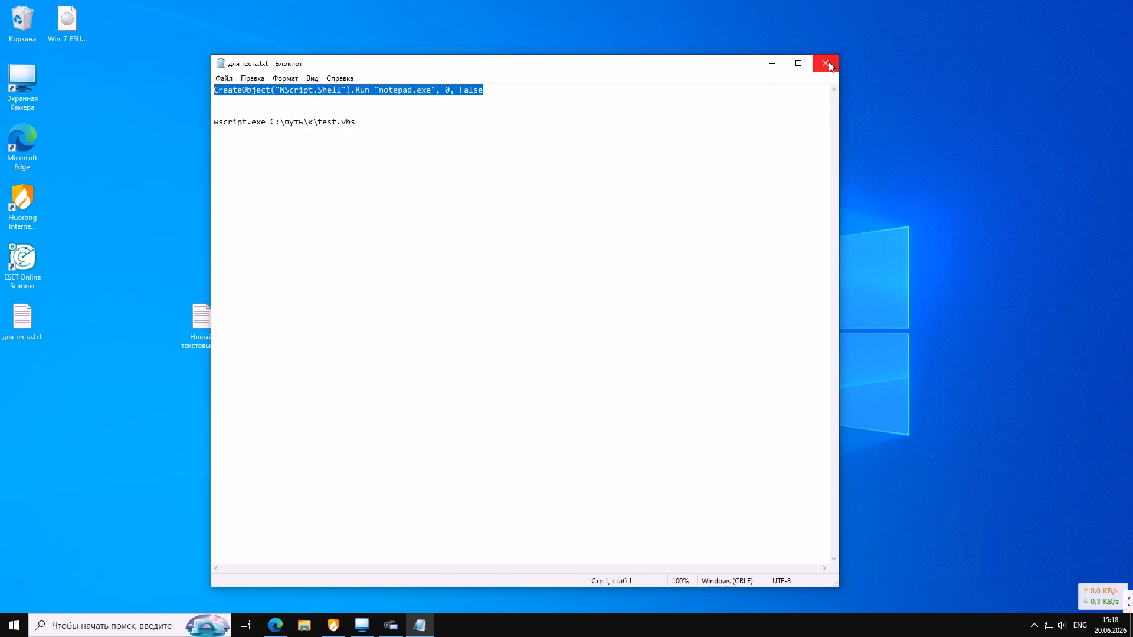
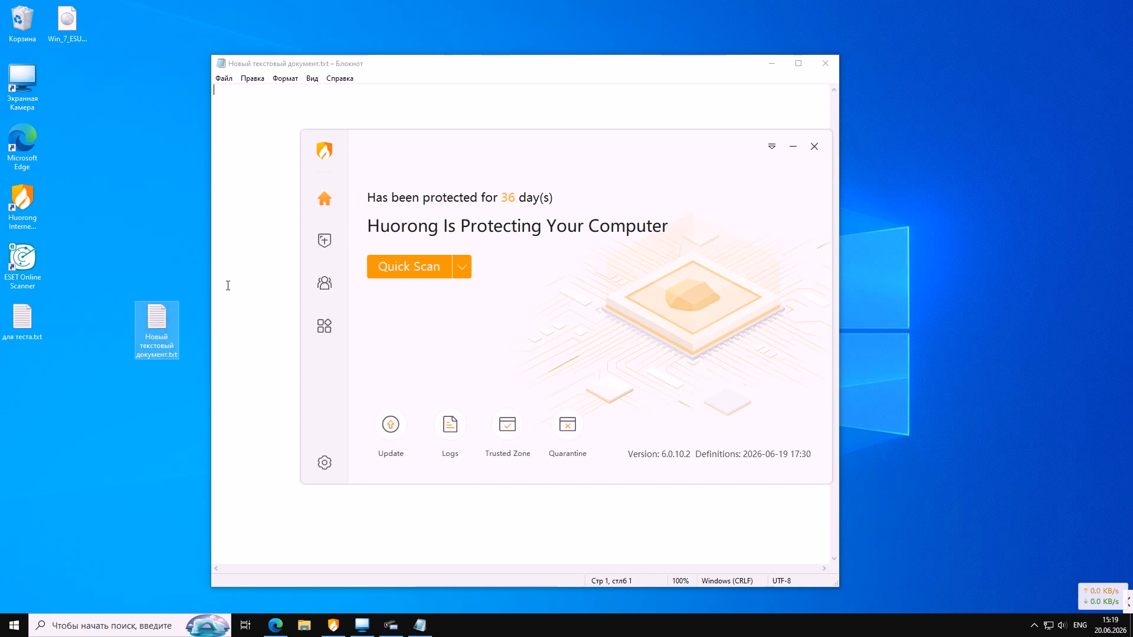
click(825, 63)
double_click(157, 321)
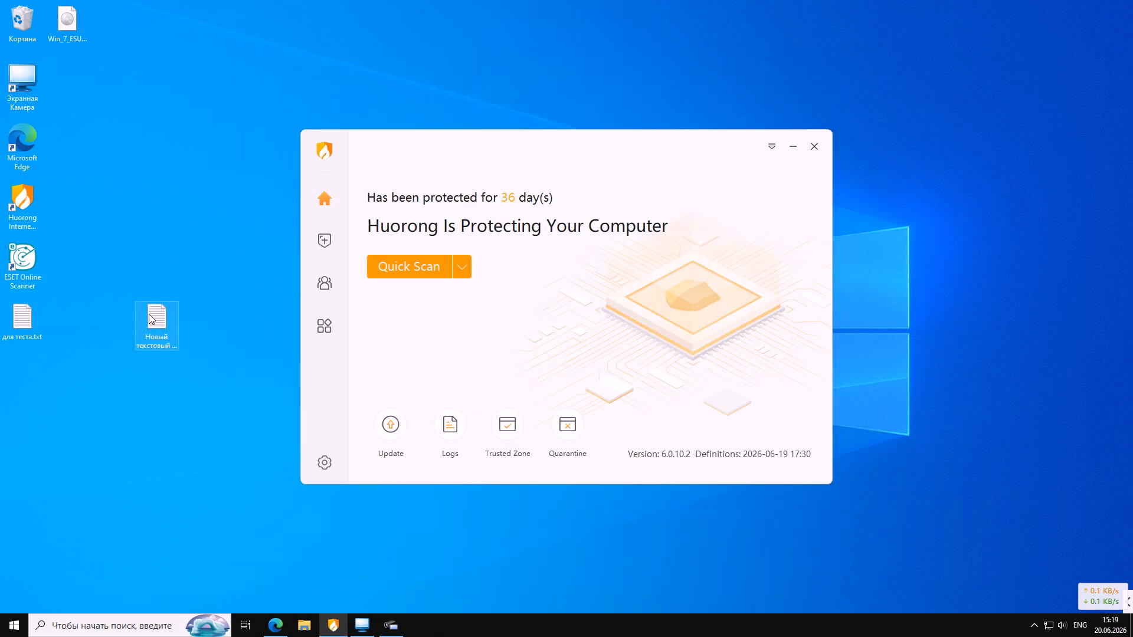
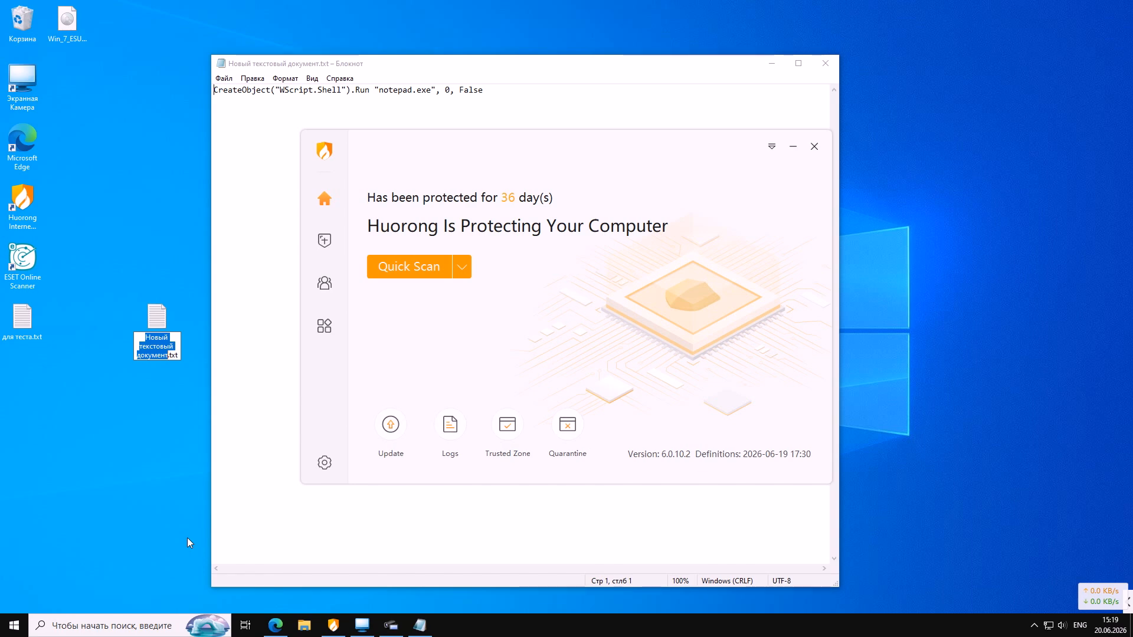
- Rename the new text document on the desktop as test.vbs, replacing its .txt extension
text(test.vbs)
key(Delete)
key(Delete)
key(Delete)
key(Delete)
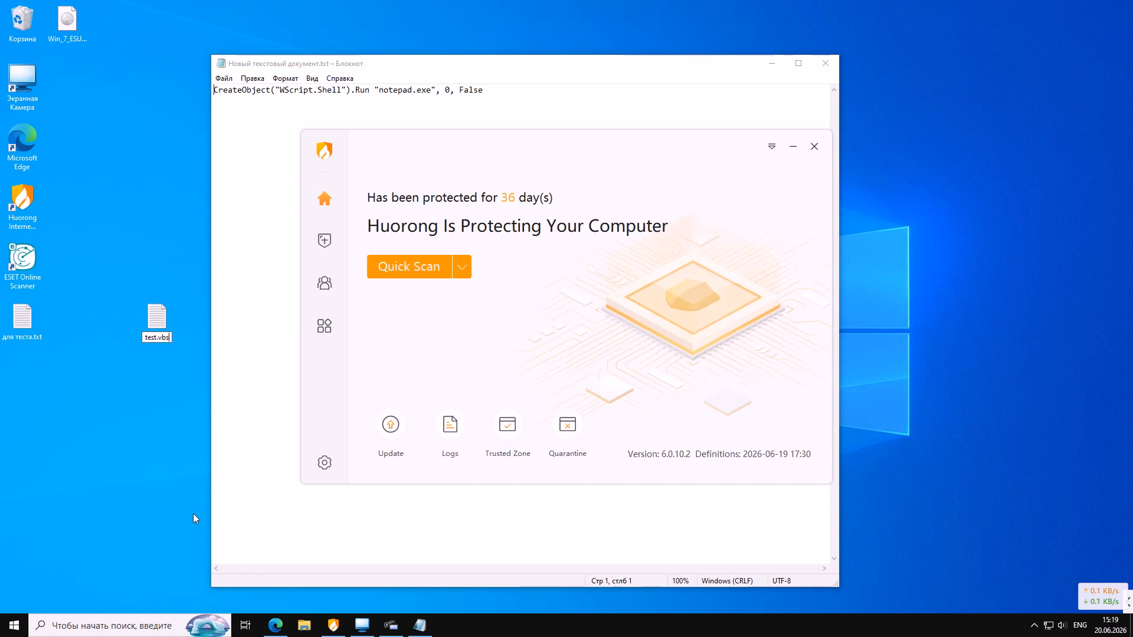
key(Return)
click(625, 320)
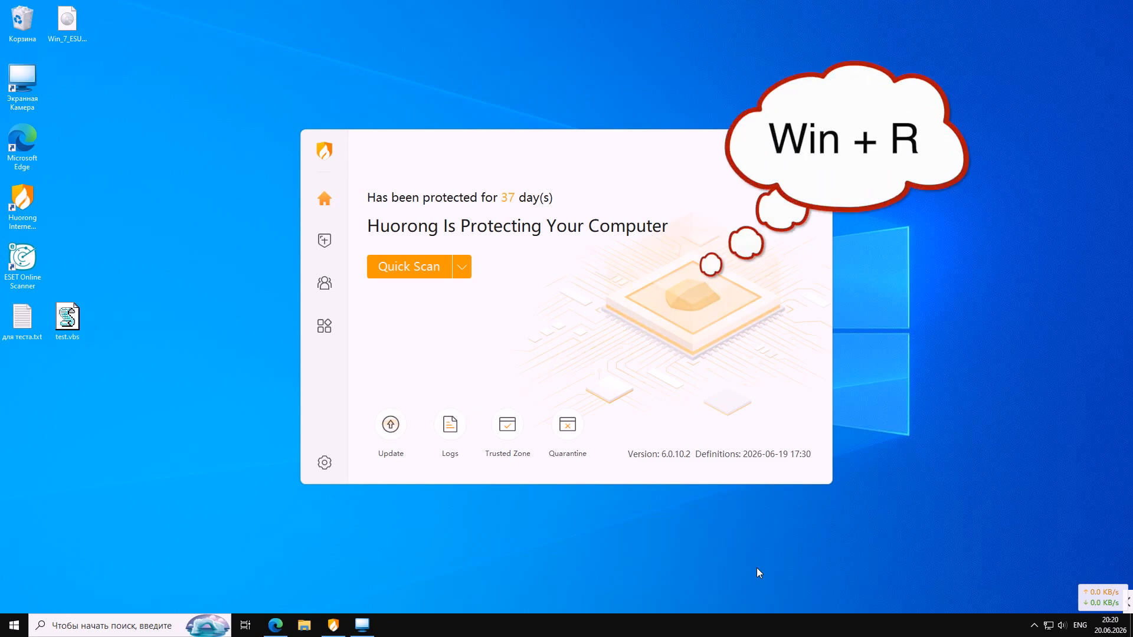
- Open a Command Prompt window by running cmd
key(super+r)
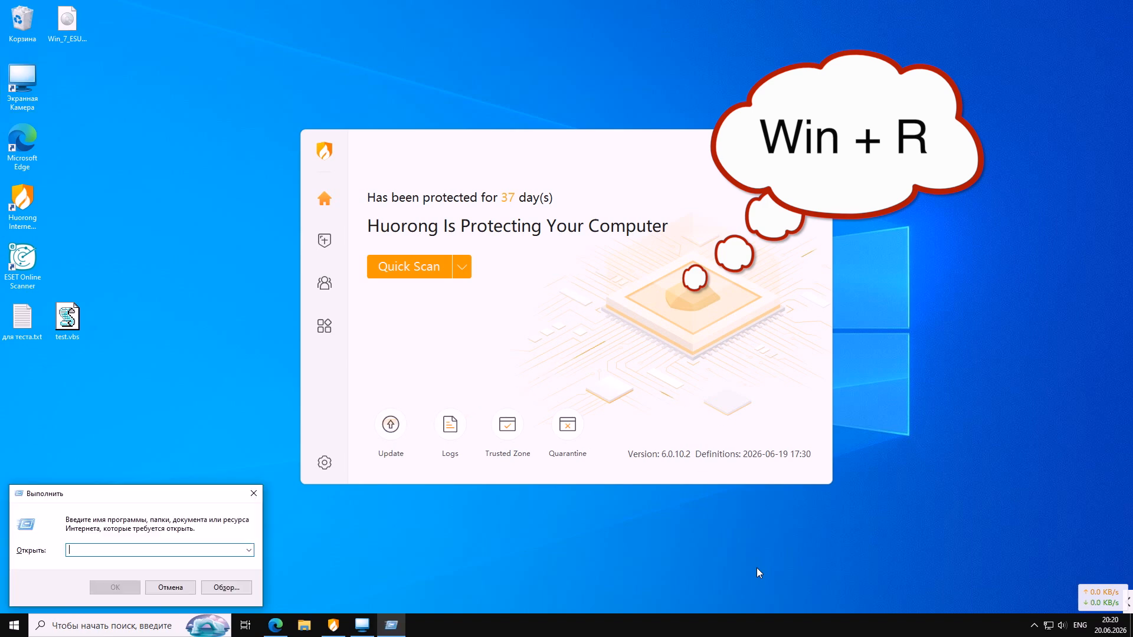
text(cmd)
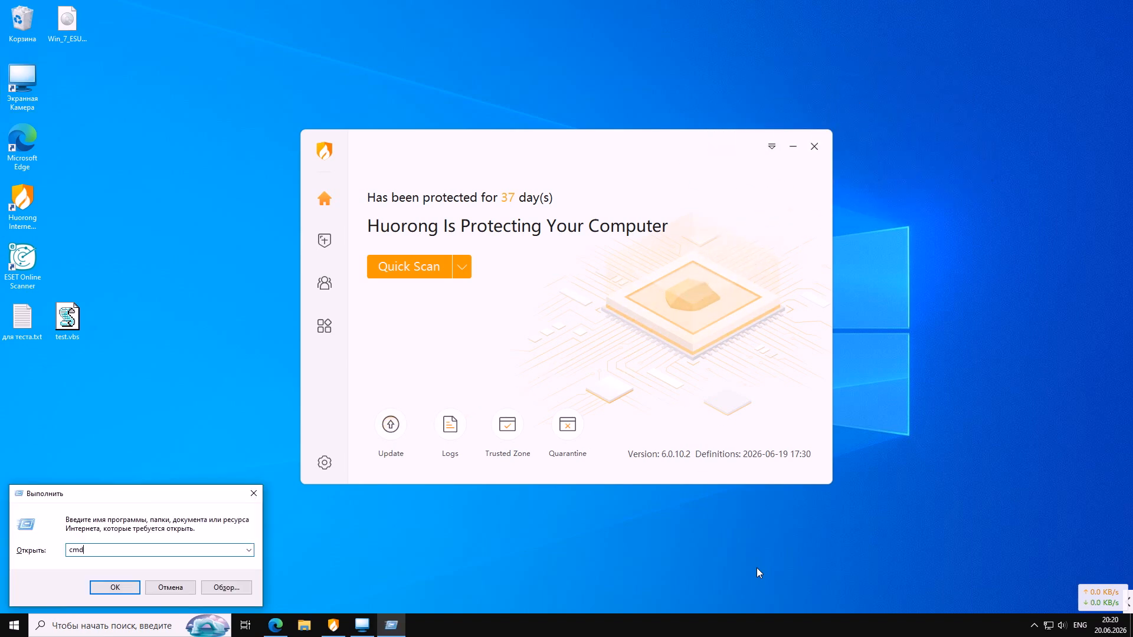
key(Return)
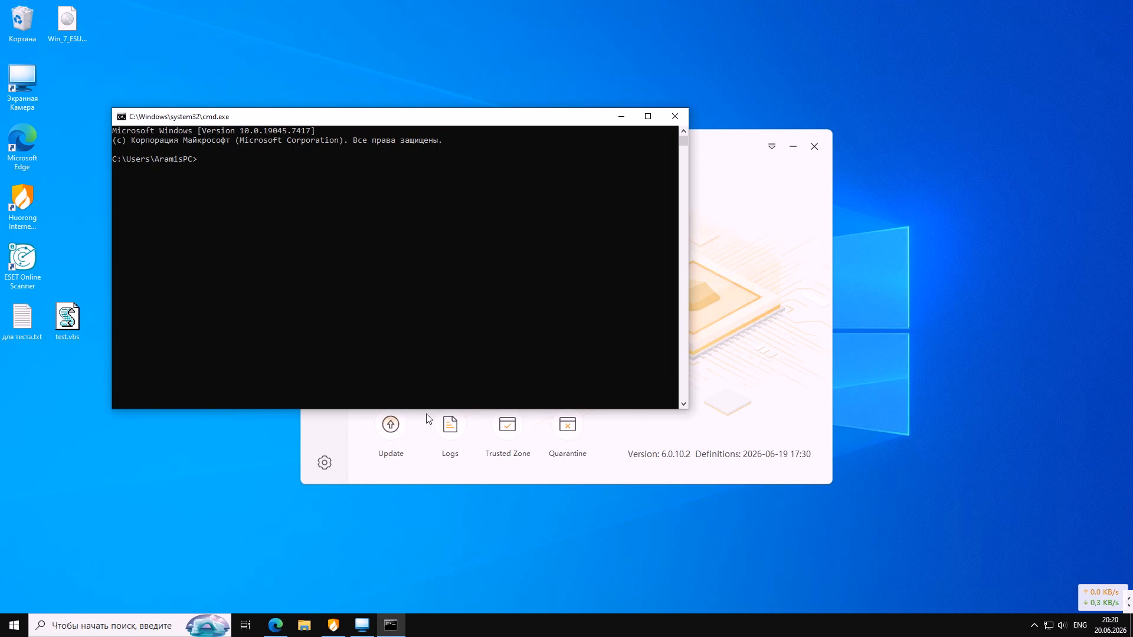
- Copy the wscript.exe command line that launches test.vbs from для теста.txt and close the file
double_click(22, 322)
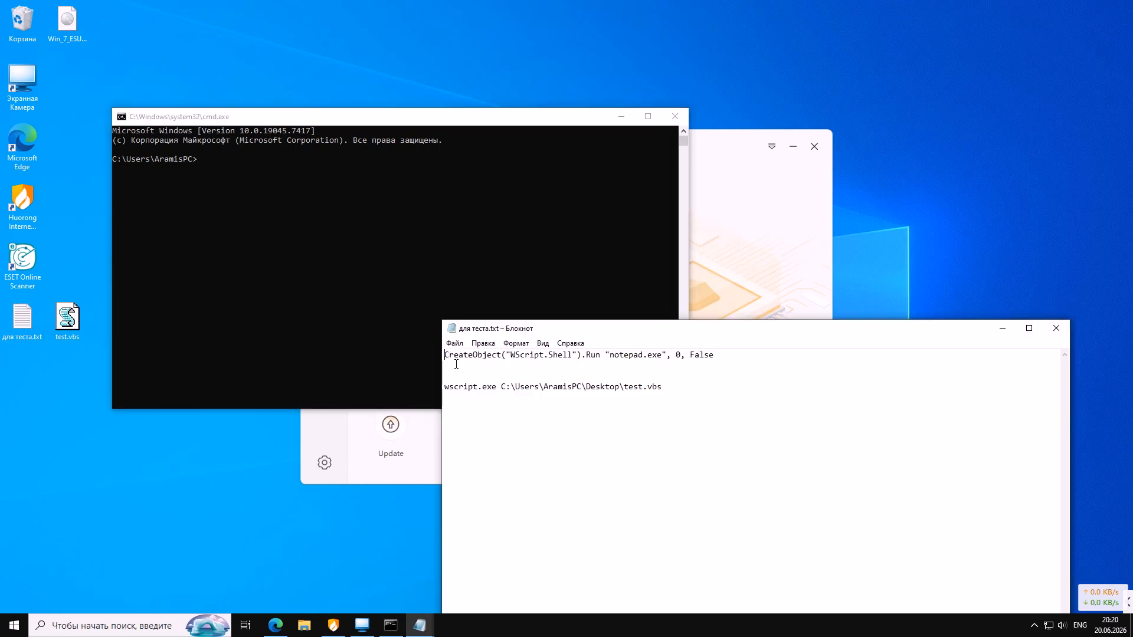
drag(668, 387, 444, 389)
right_click(466, 387)
click(504, 422)
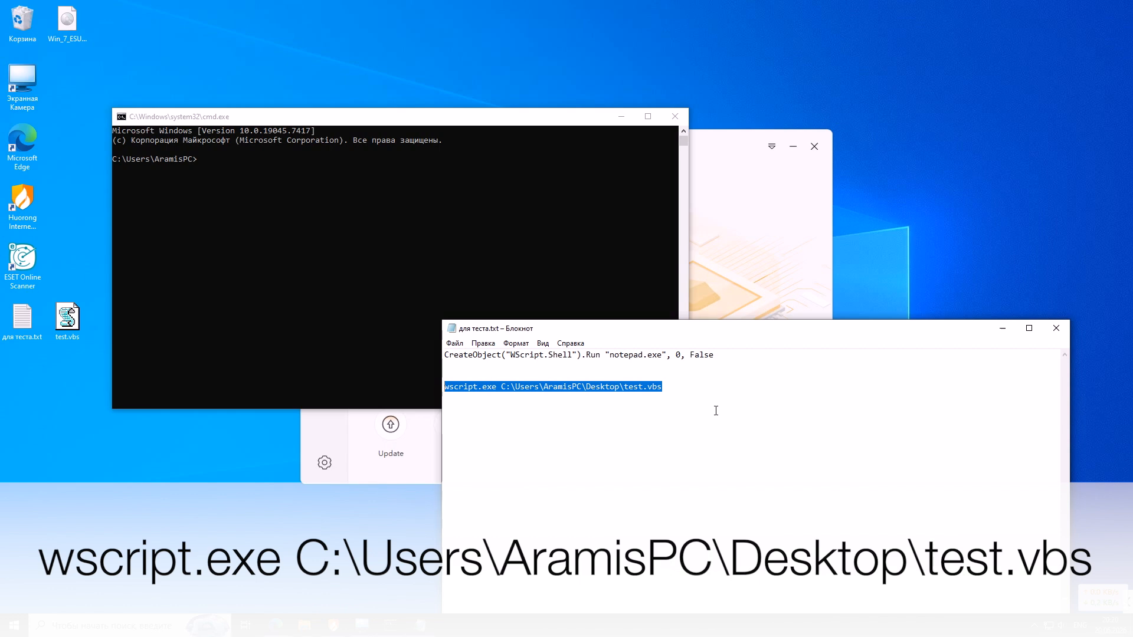
click(1056, 329)
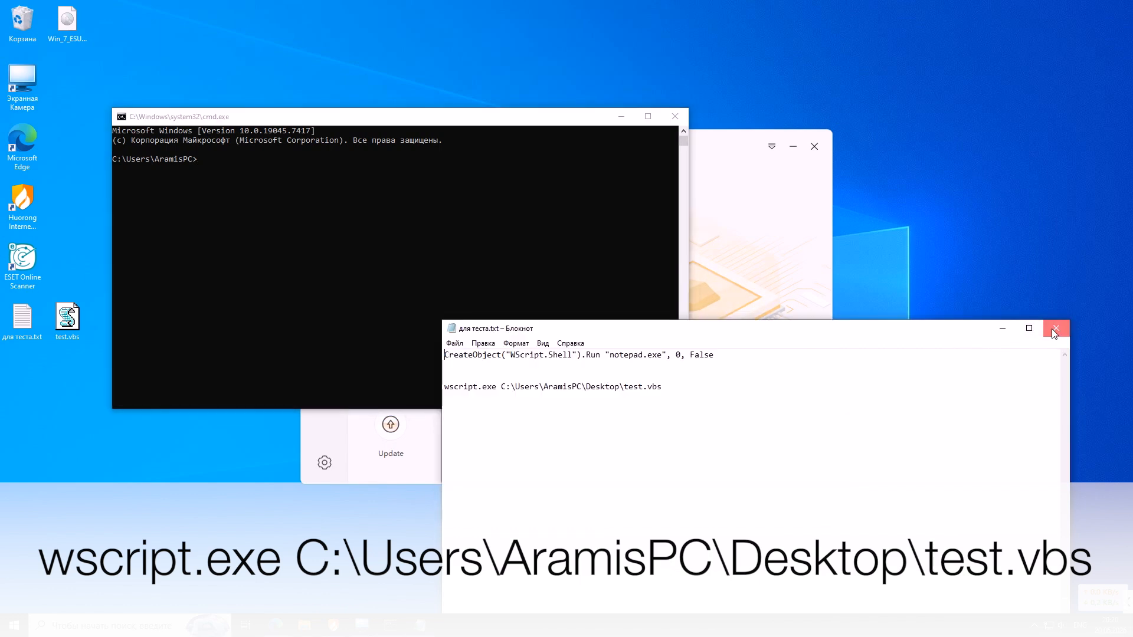
click(1051, 328)
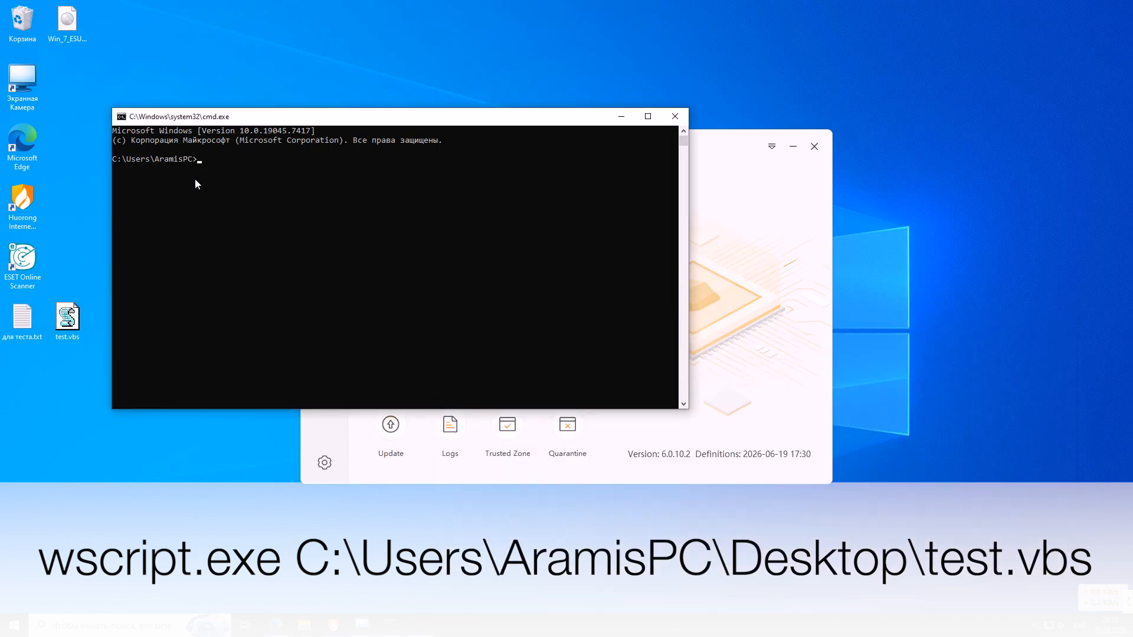
- Run the copied wscript.exe command on test.vbs in the Command Prompt and dismiss the script host dialog
key(ctrl+v)
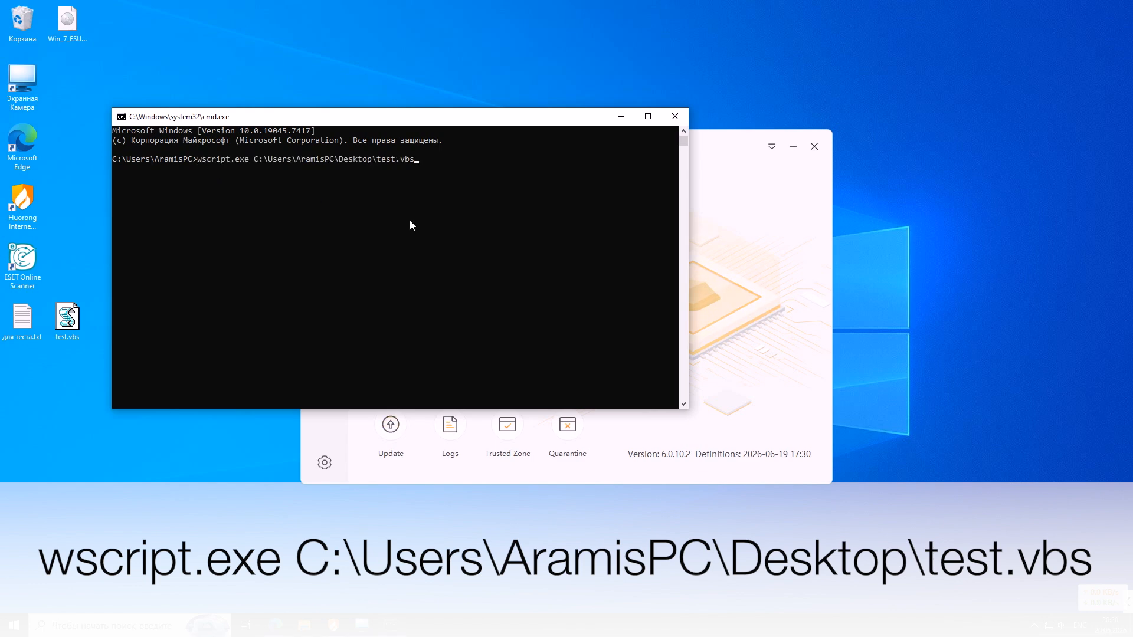
key(Return)
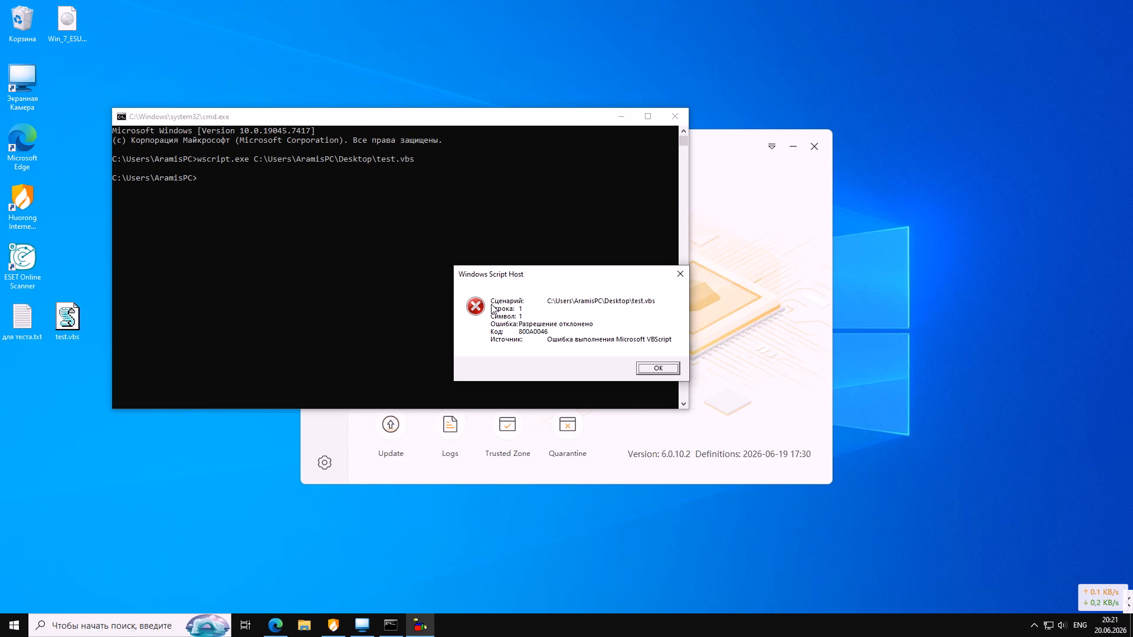
click(660, 368)
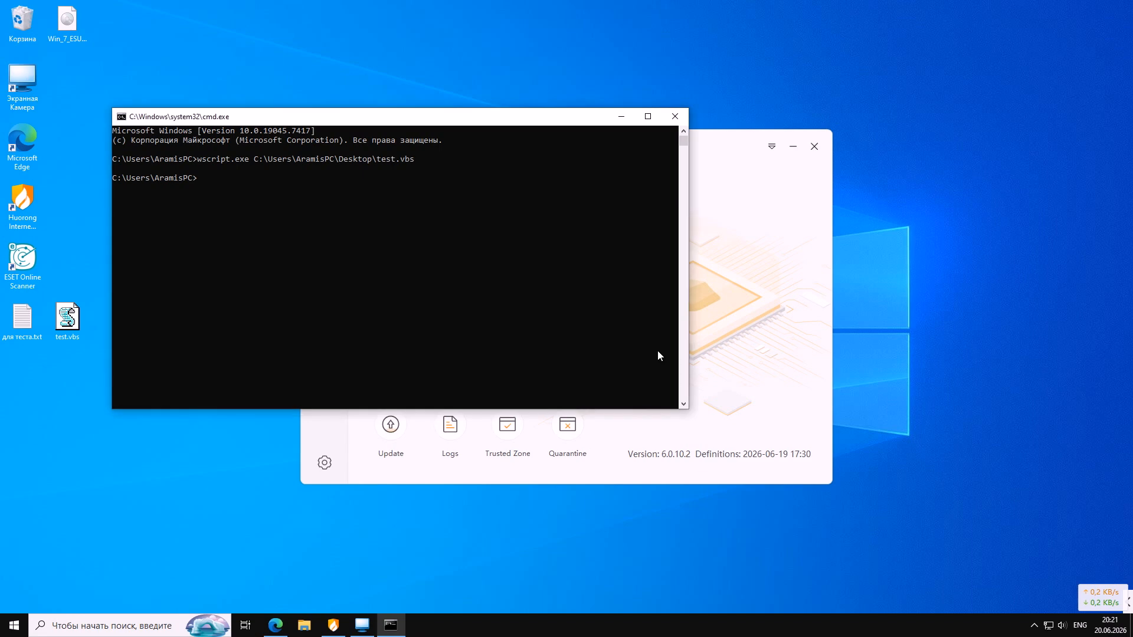
click(680, 276)
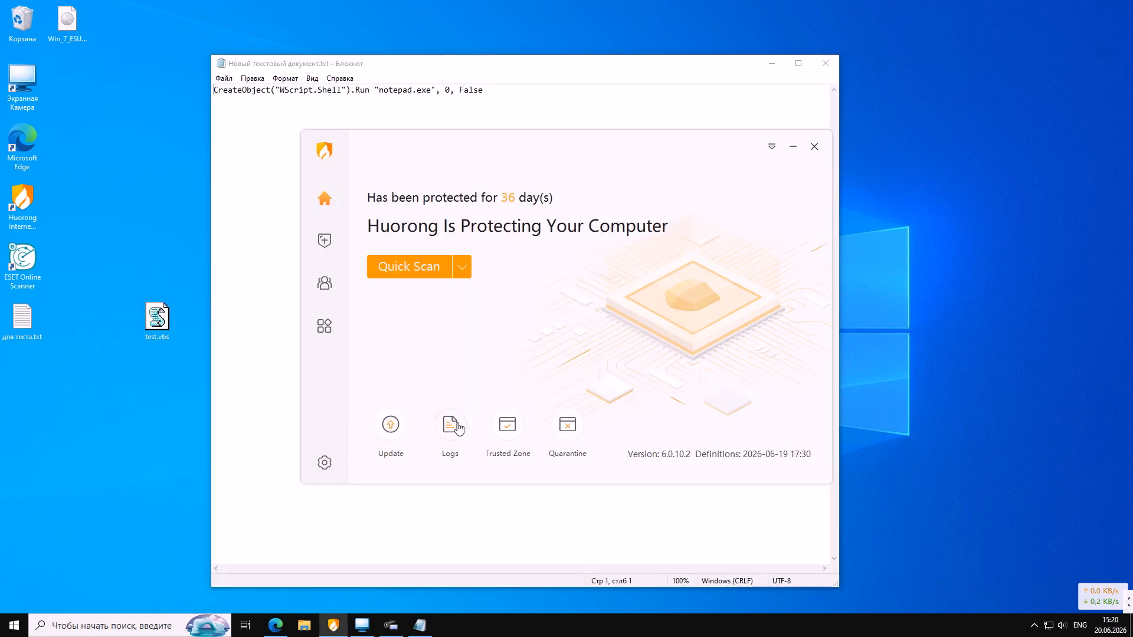
- Filter the security log by HIPS / Custom Rules, examine the entry details, and close the log and Notepad
click(457, 427)
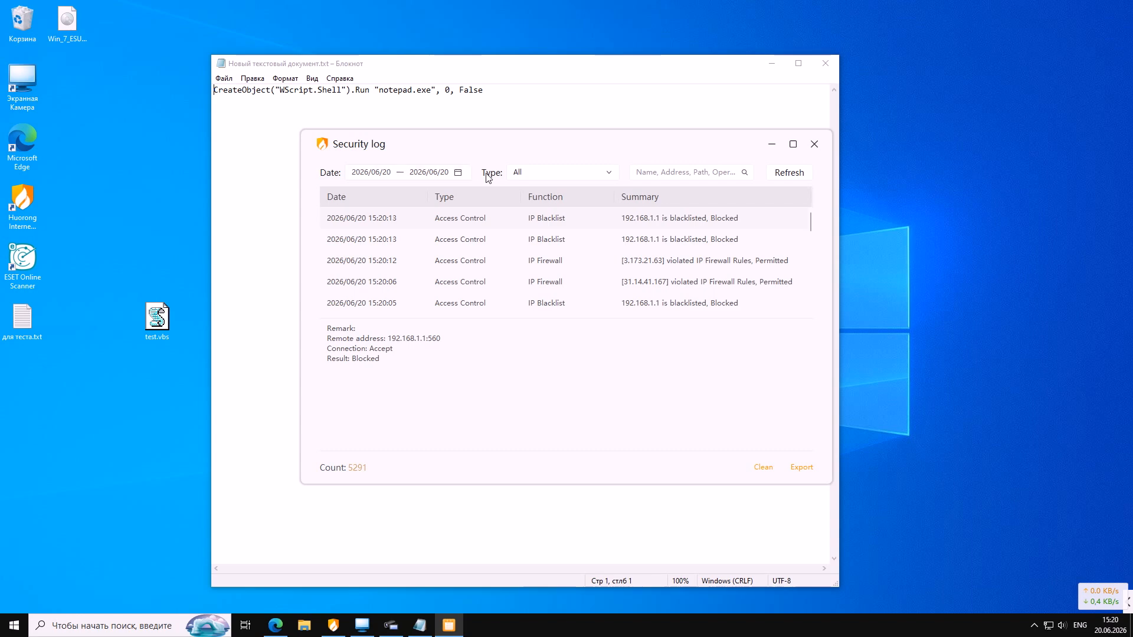
click(608, 173)
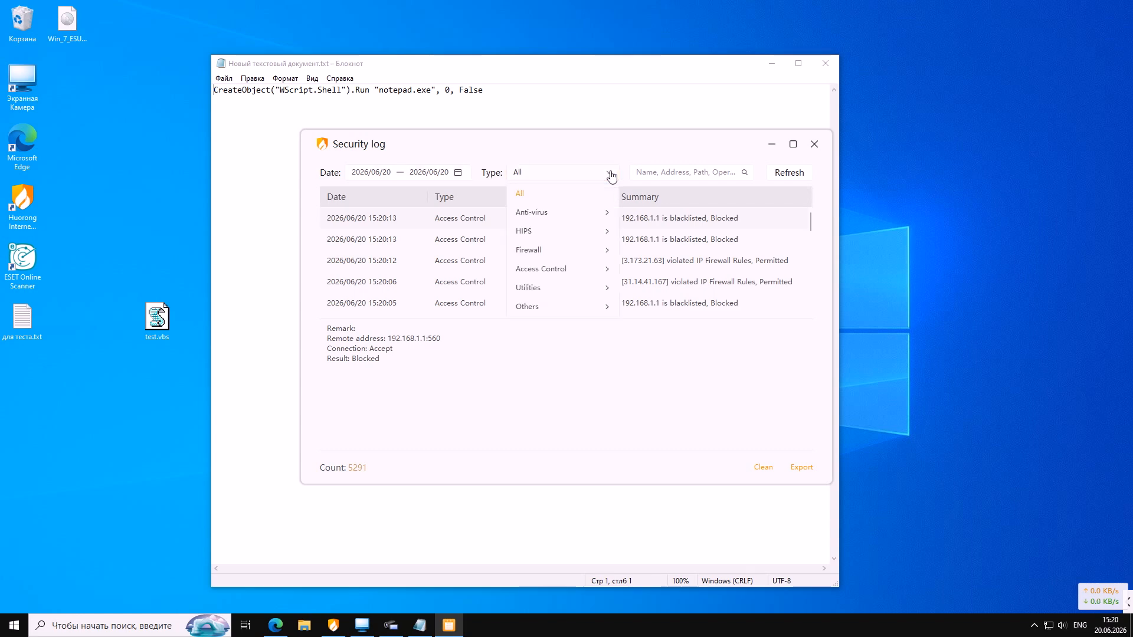
click(593, 233)
scroll(683, 294, down, 2)
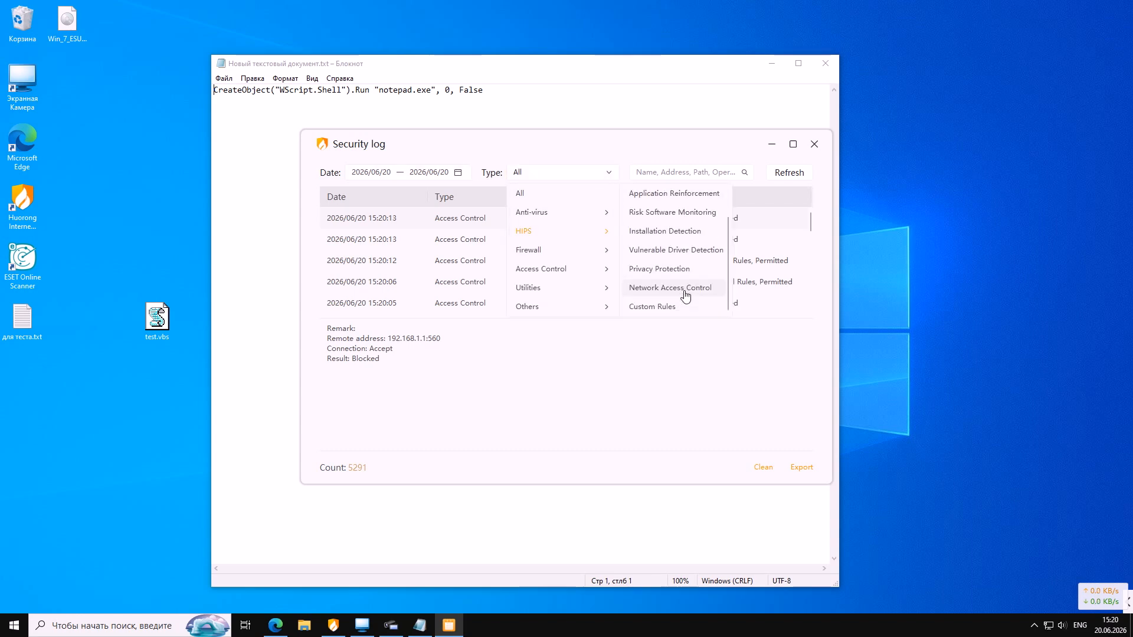
click(679, 306)
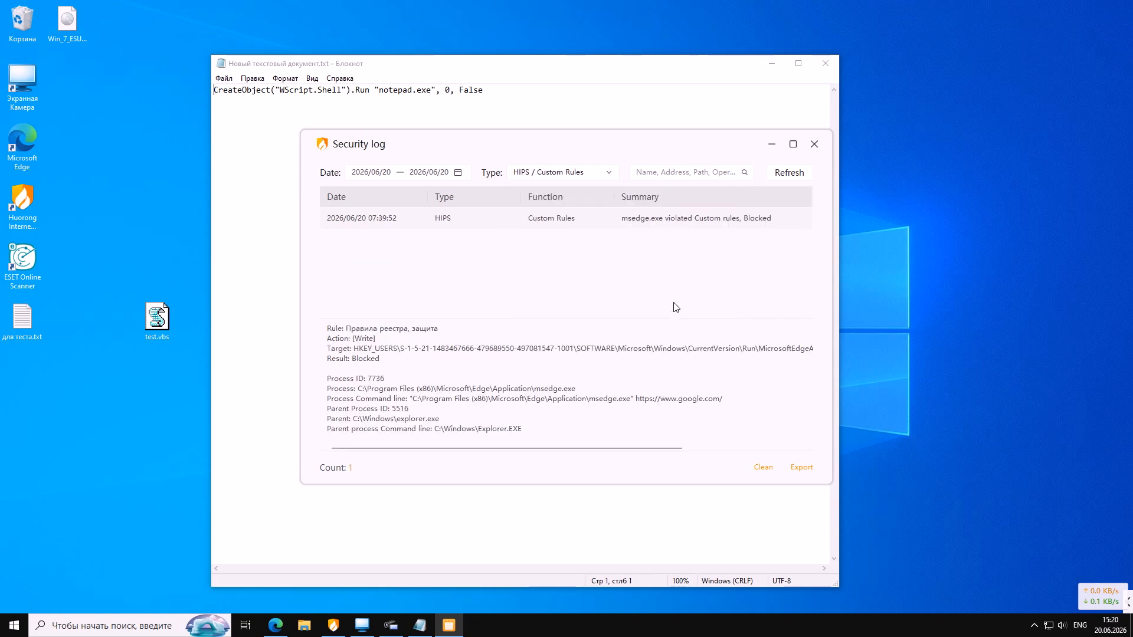
scroll(493, 377, right, 1)
scroll(487, 382, left, 1)
click(814, 147)
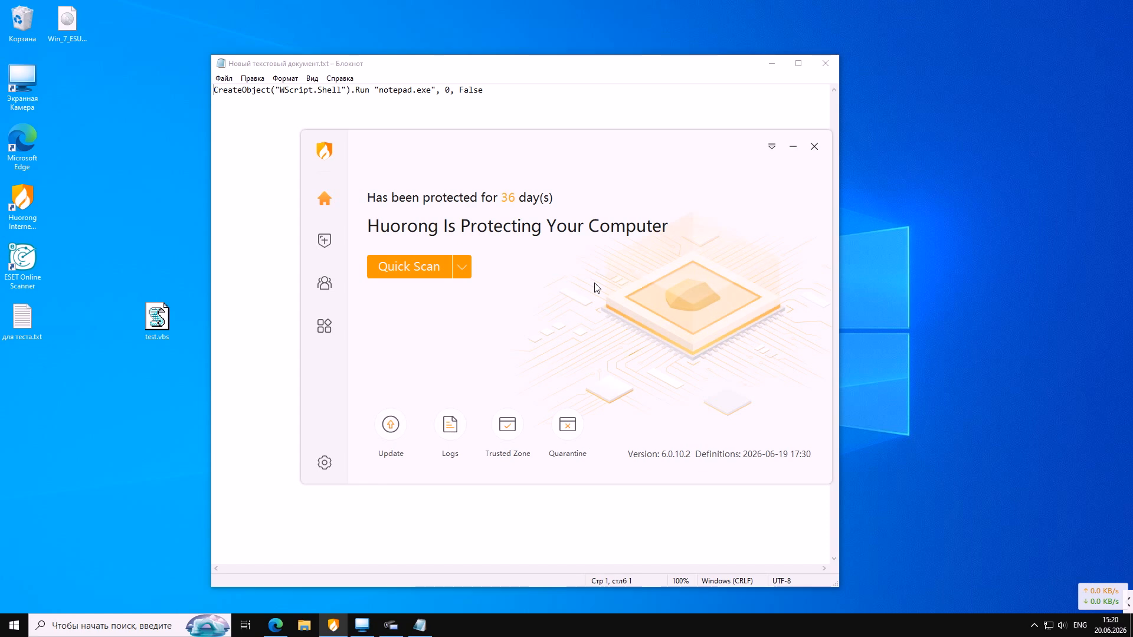
click(824, 65)
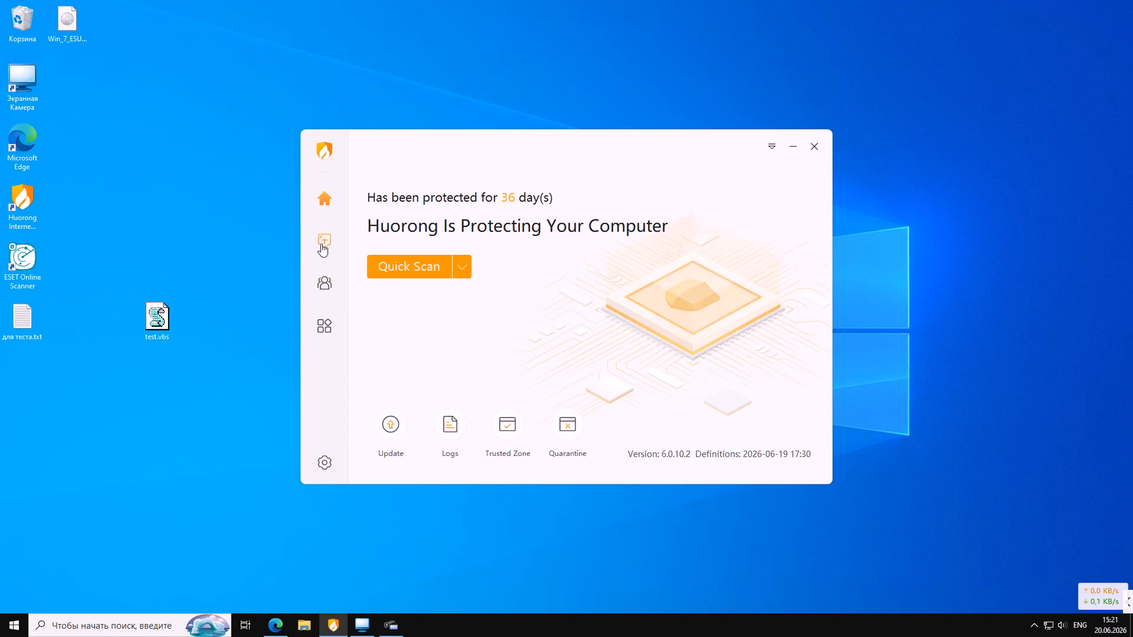
- Open the Custom Rules settings of the HIPS protection
click(324, 242)
click(442, 266)
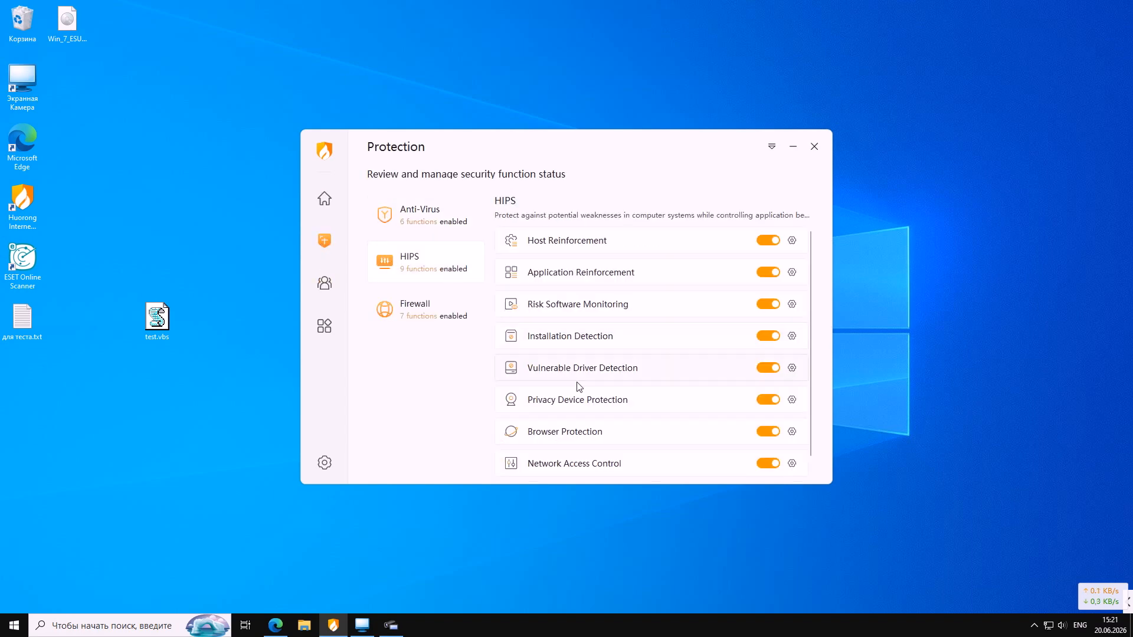
scroll(590, 395, down, 1)
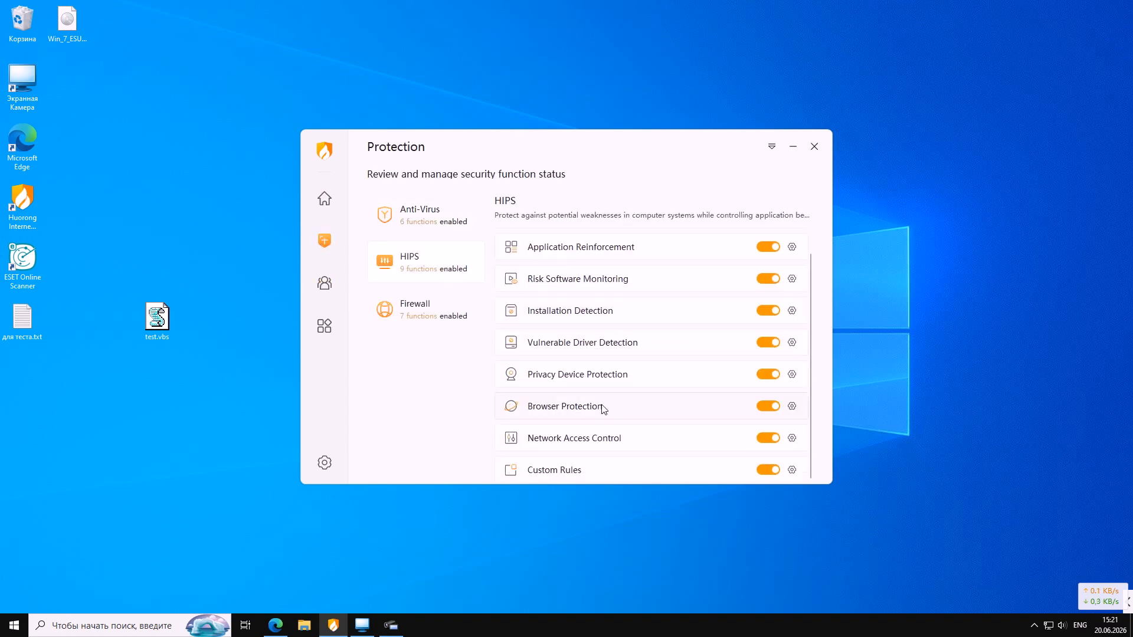
click(791, 470)
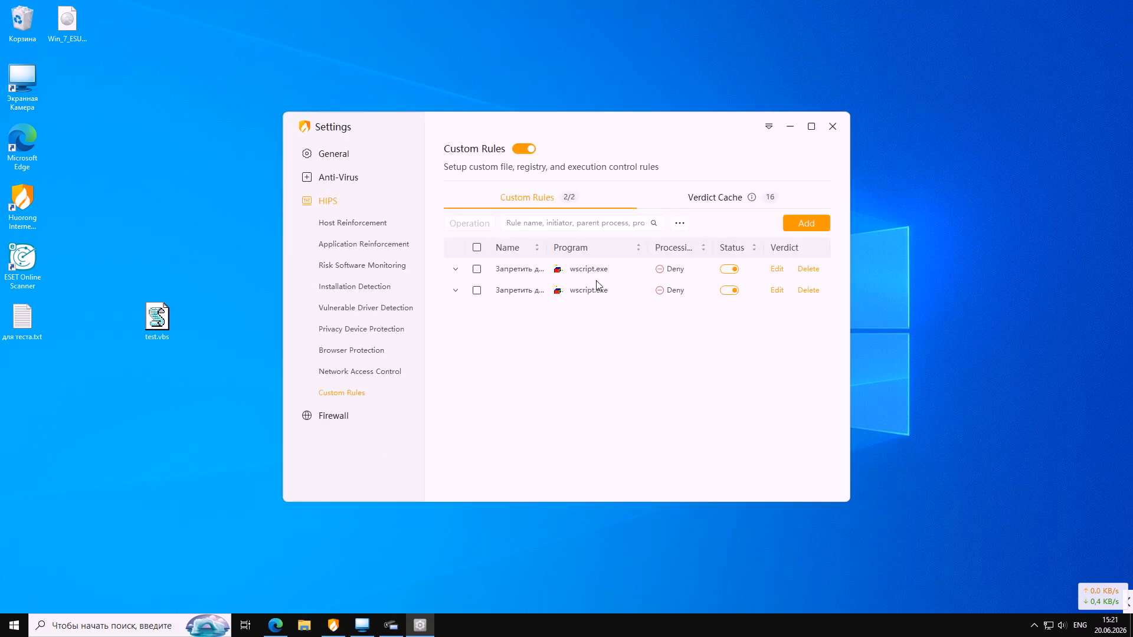
- Copy the name text of the SysWOW64 wscript rule and close the rule without editing it
click(776, 269)
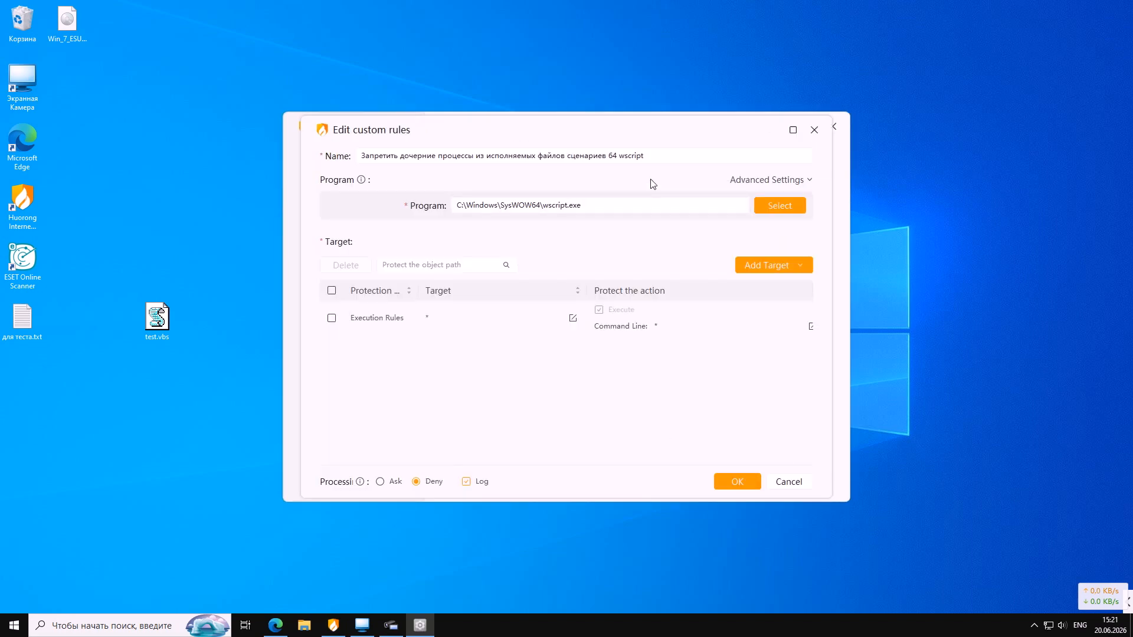
drag(655, 154, 401, 153)
right_click(401, 155)
click(443, 194)
click(815, 130)
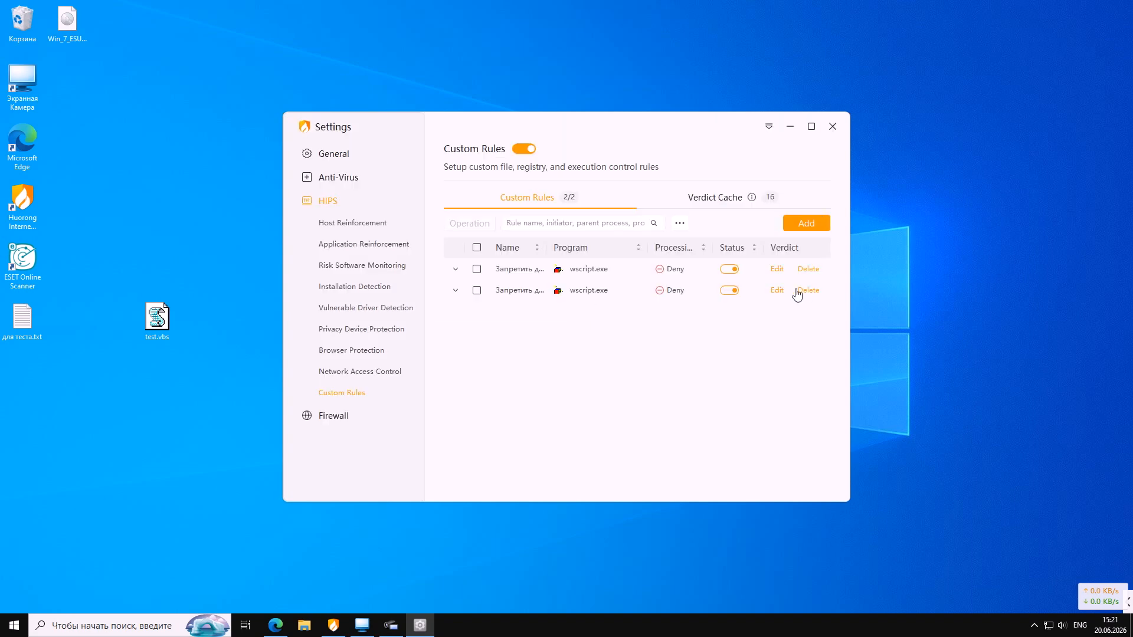
- Start a new custom rule named "Запретить дочерние процессы из исполняемых файлов сценариев cscript"
click(806, 223)
click(419, 154)
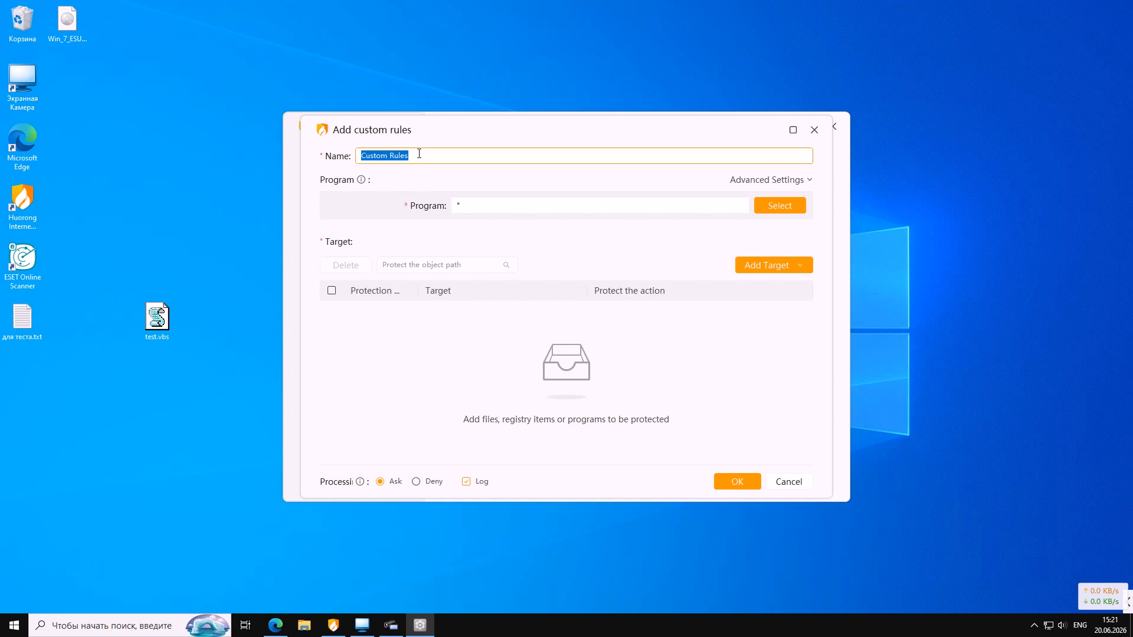
key(ctrl+v)
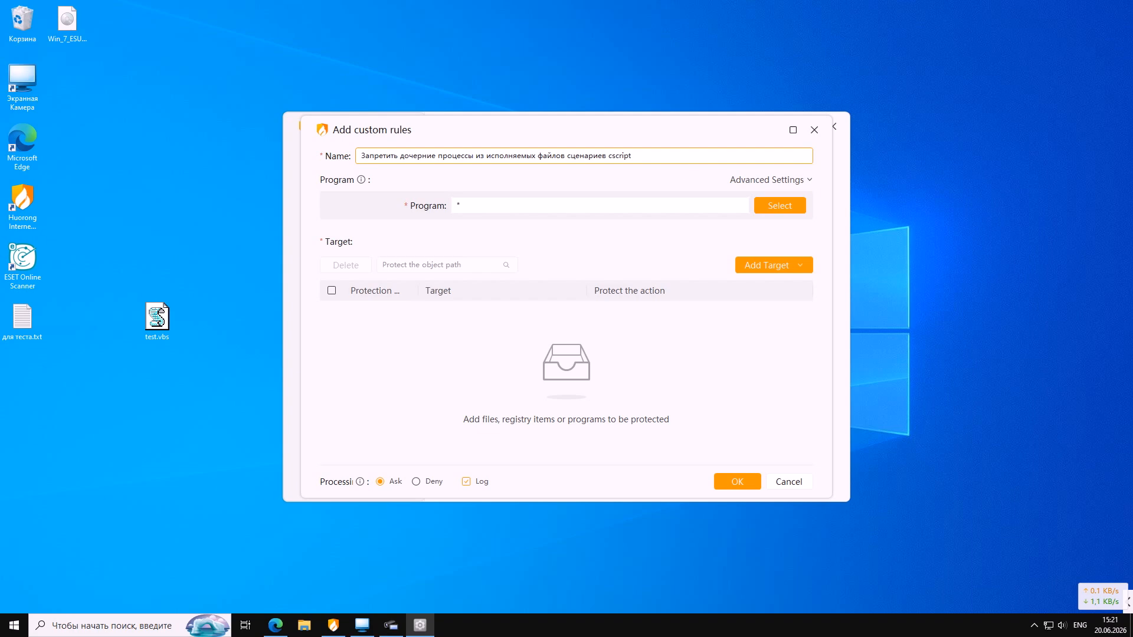
- Browse for the rule's program and open the folder C:\Windows\System32 in the file selection dialog
click(768, 206)
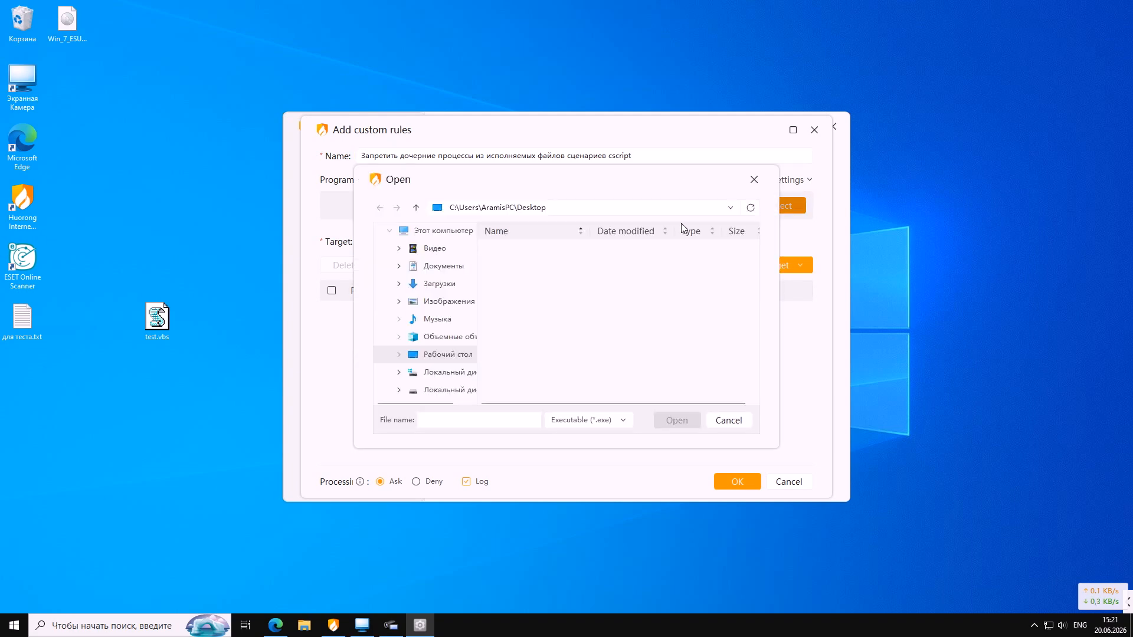
click(434, 373)
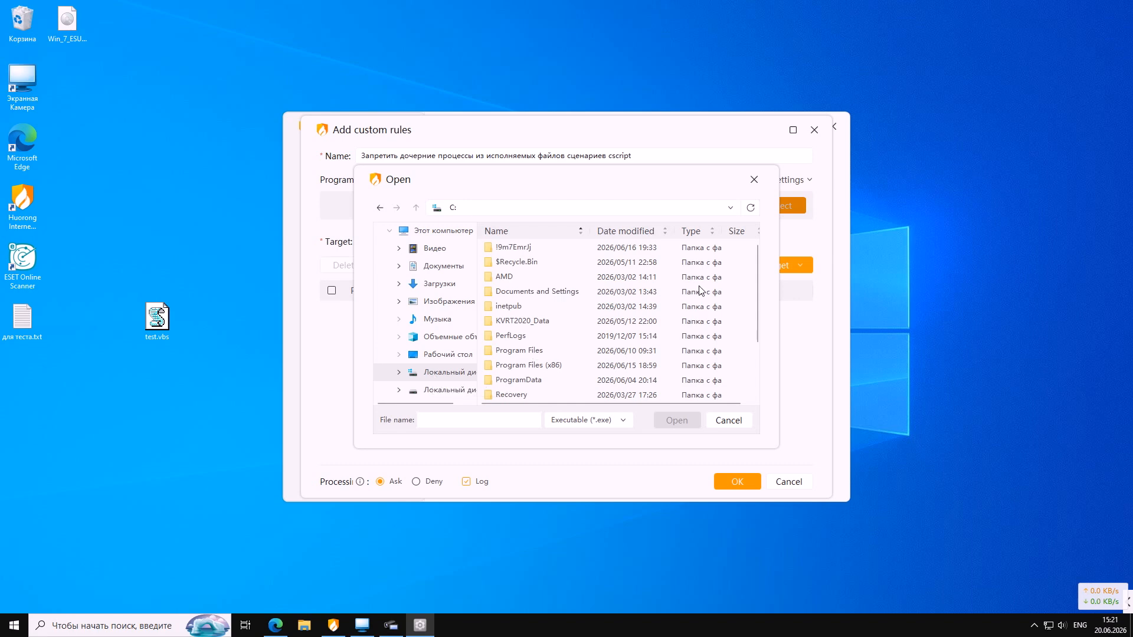
drag(759, 284, 755, 345)
click(522, 378)
double_click(521, 378)
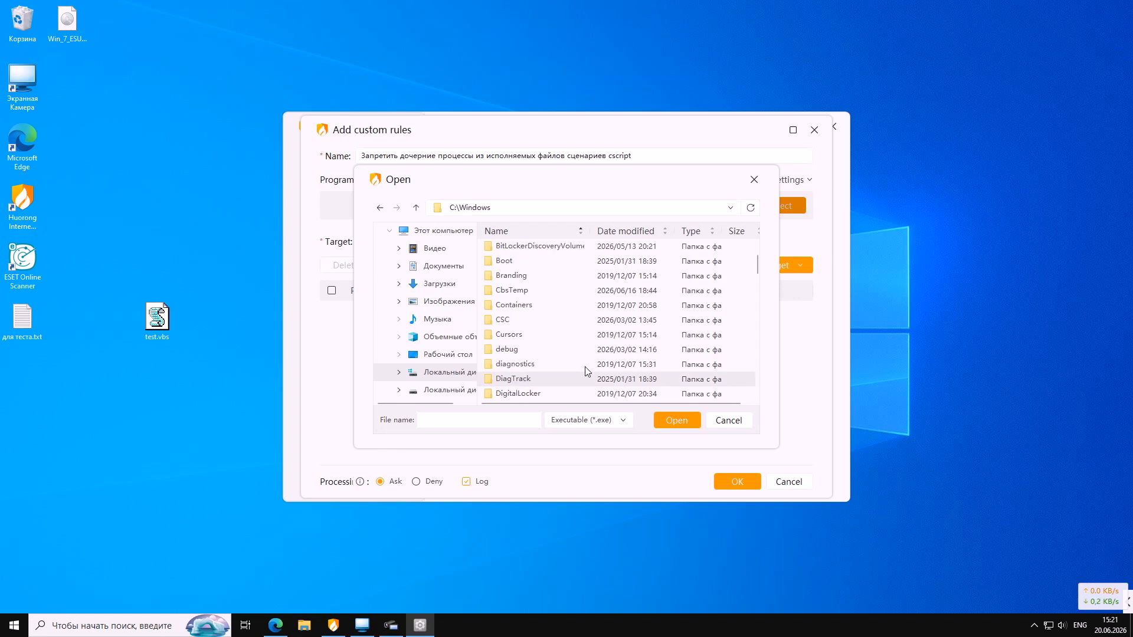
scroll(587, 369, down, 4)
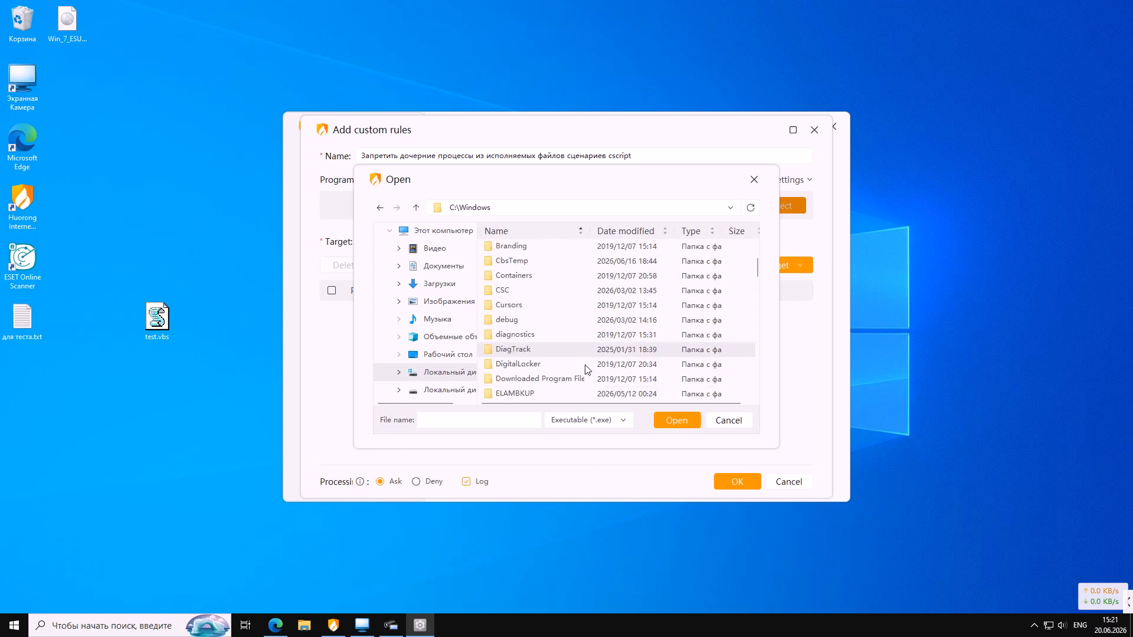
scroll(587, 370, down, 3)
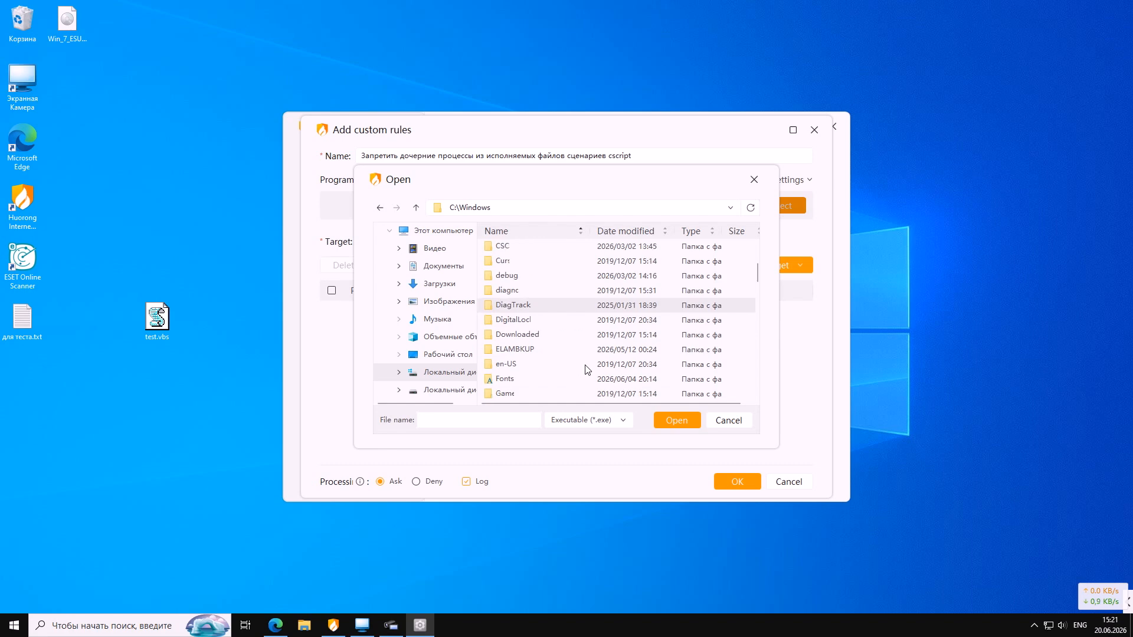
drag(758, 273, 751, 362)
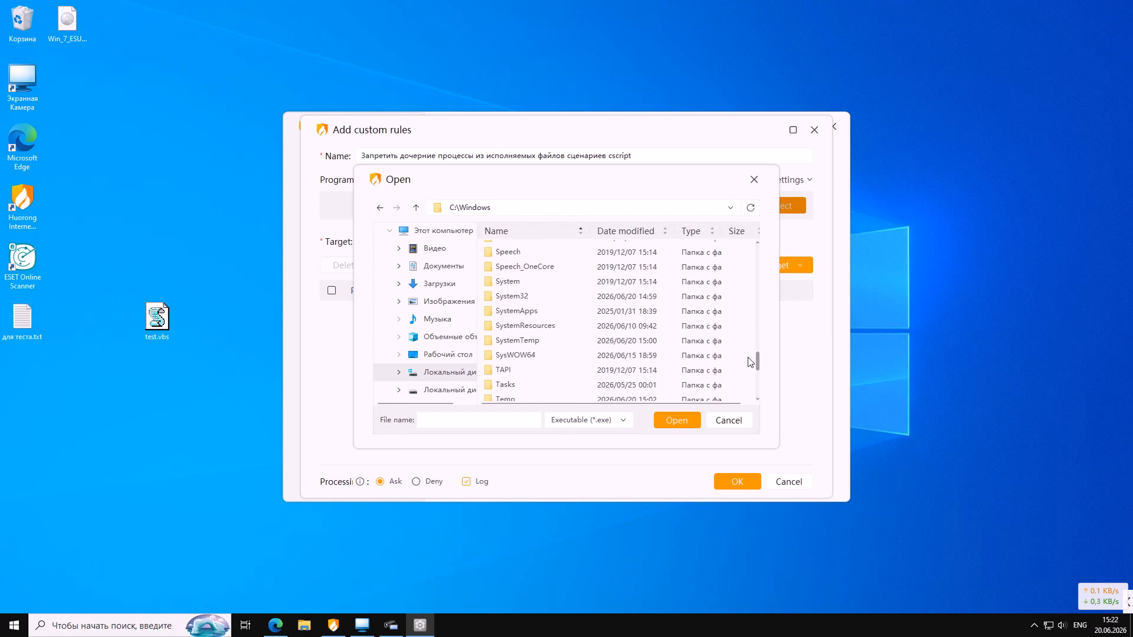
click(521, 297)
click(685, 420)
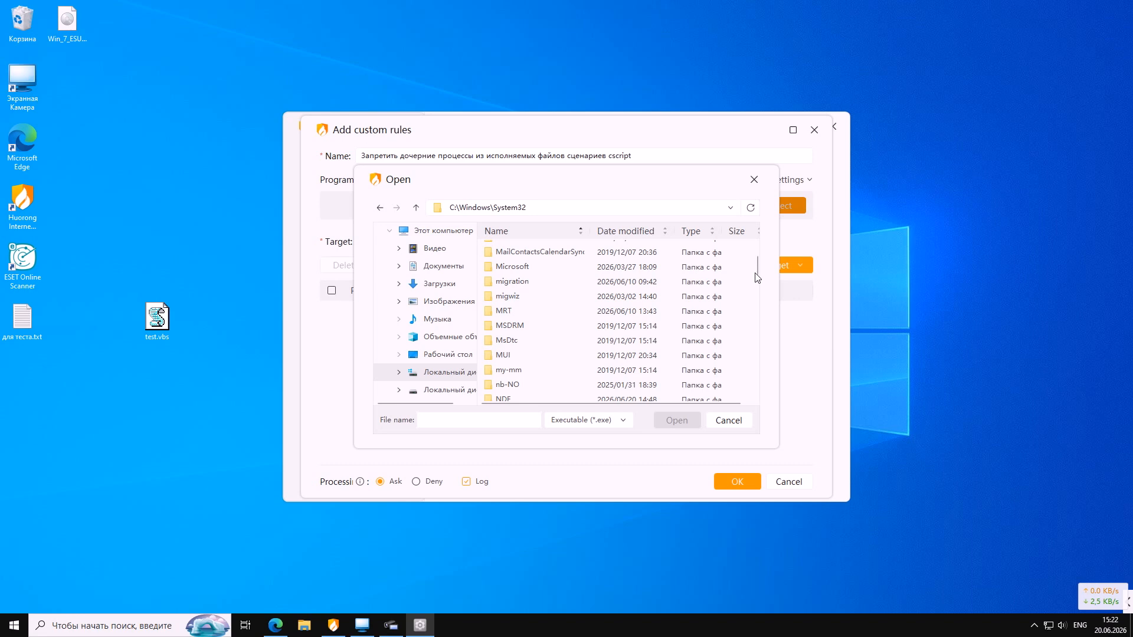
- Choose cscript.exe from the System32 folder as the program of the new rule
drag(756, 265, 757, 303)
scroll(756, 294, down, 1)
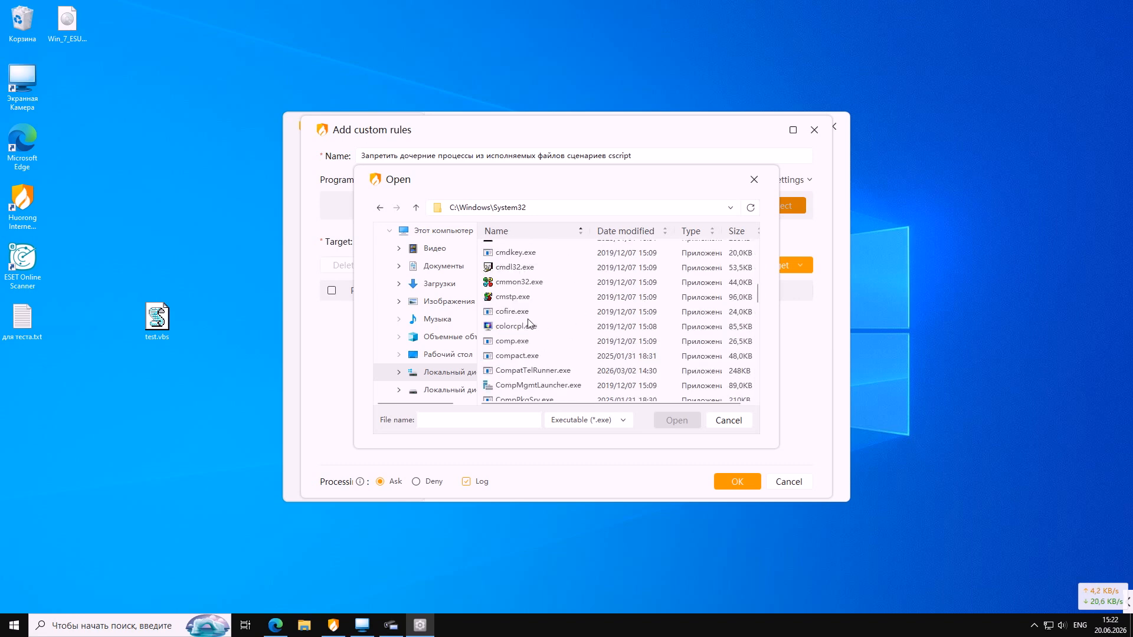
scroll(529, 323, up, 3)
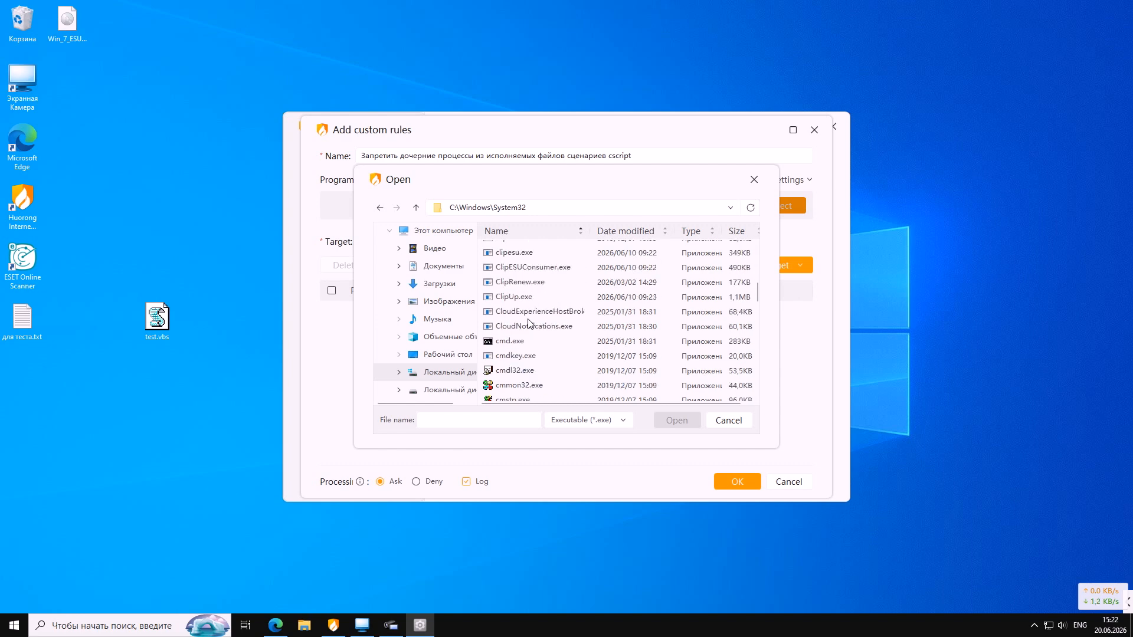
scroll(529, 323, down, 4)
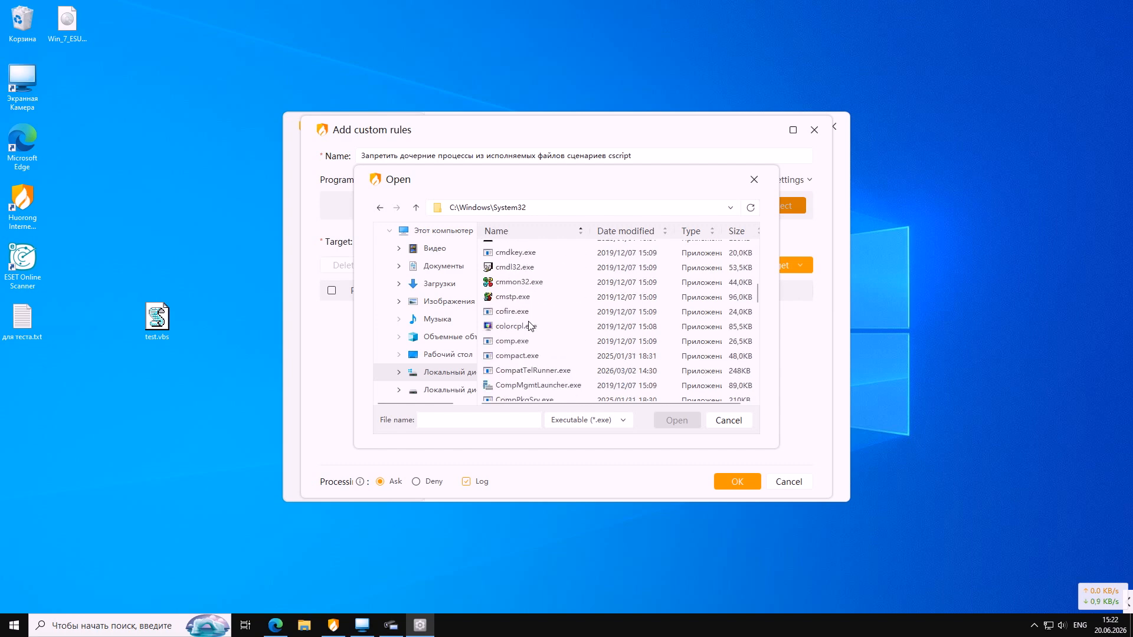
scroll(530, 325, down, 5)
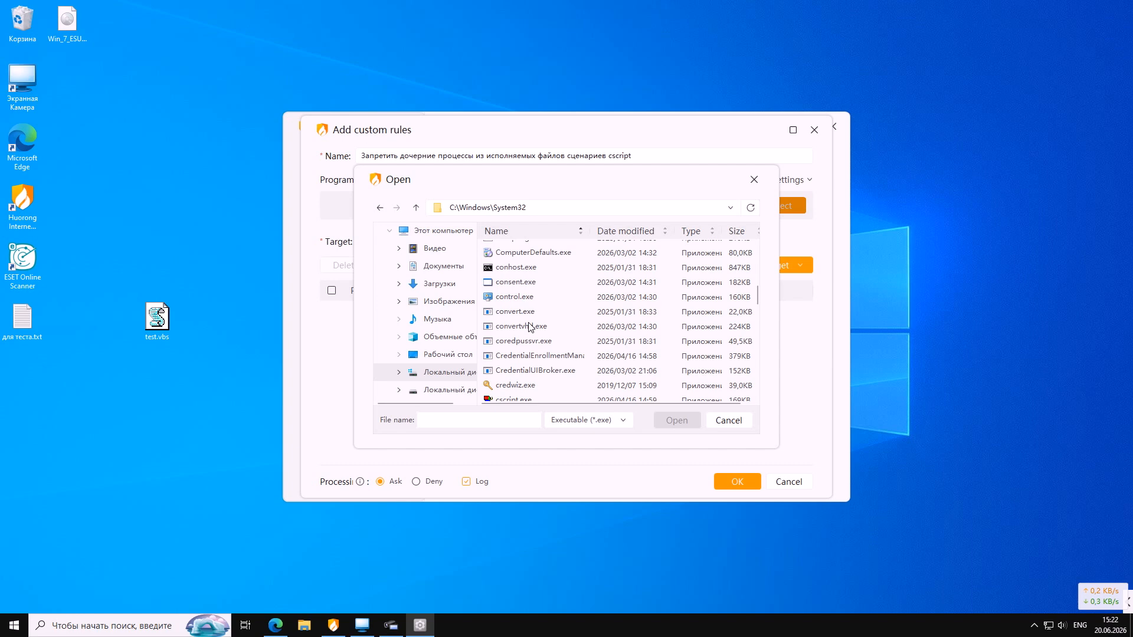
scroll(530, 327, down, 1)
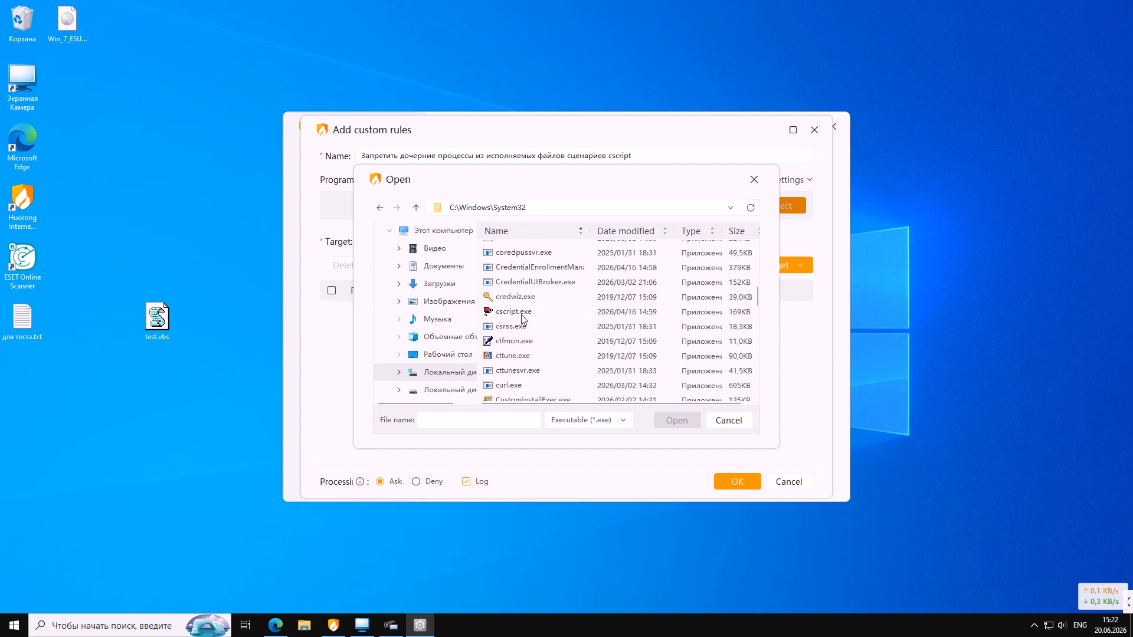
click(523, 312)
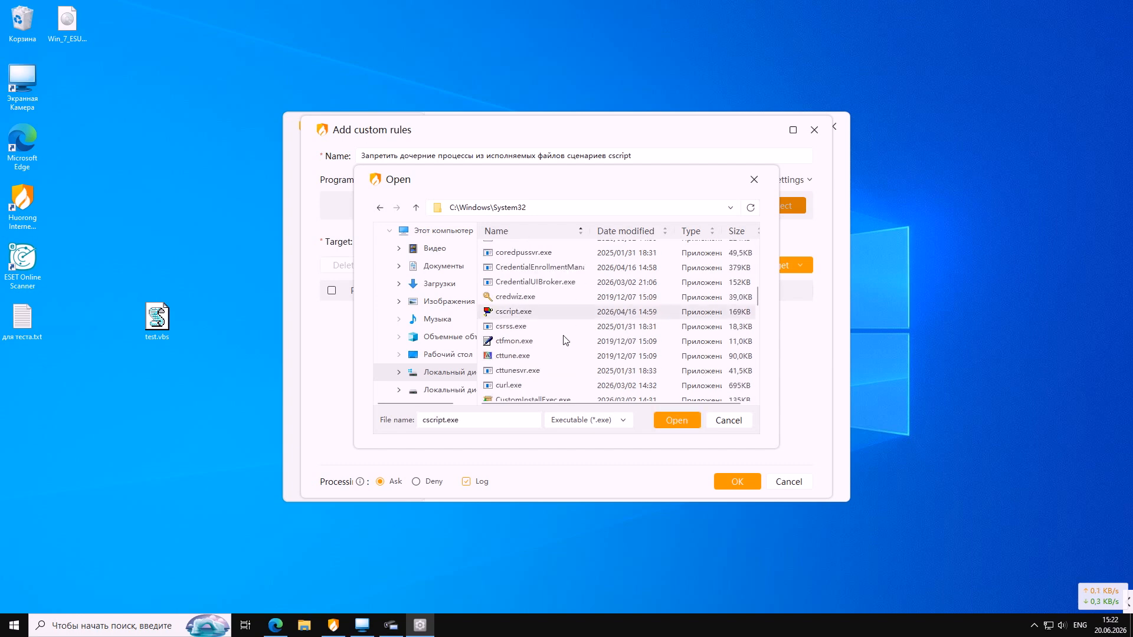
click(672, 420)
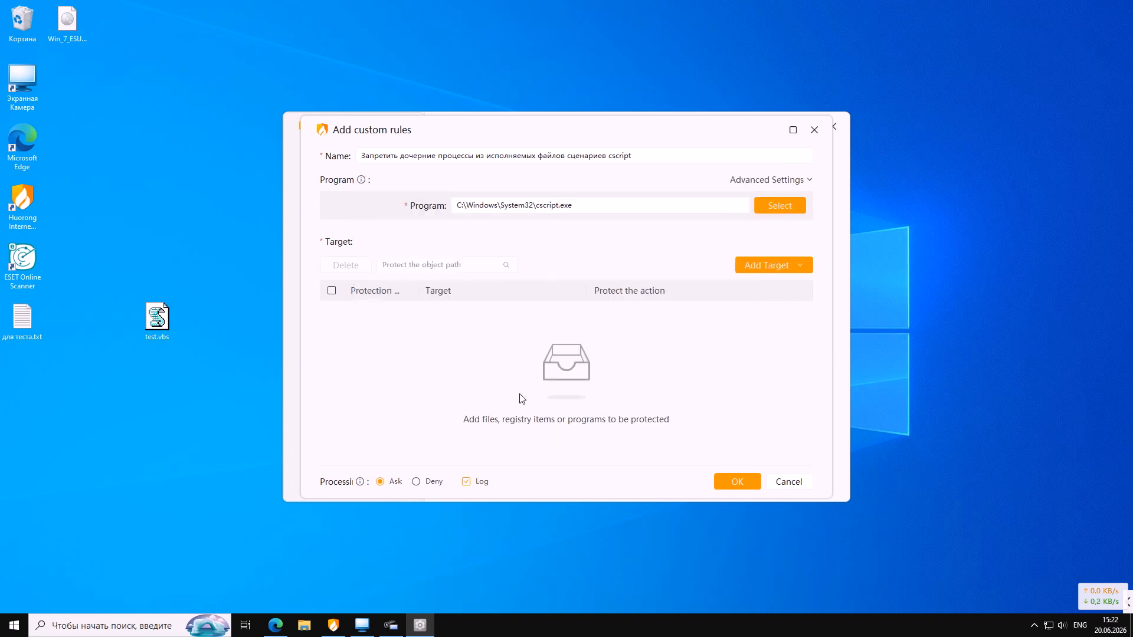
- Add an Execution Rules target with the protection object path *
click(803, 271)
click(786, 325)
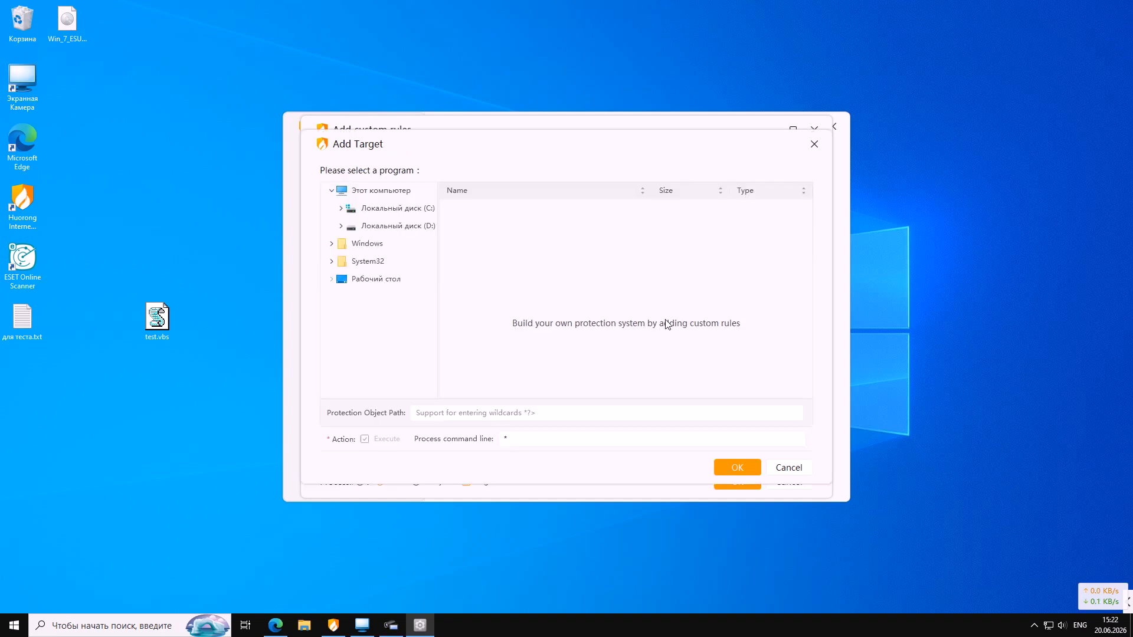
click(489, 411)
text(*)
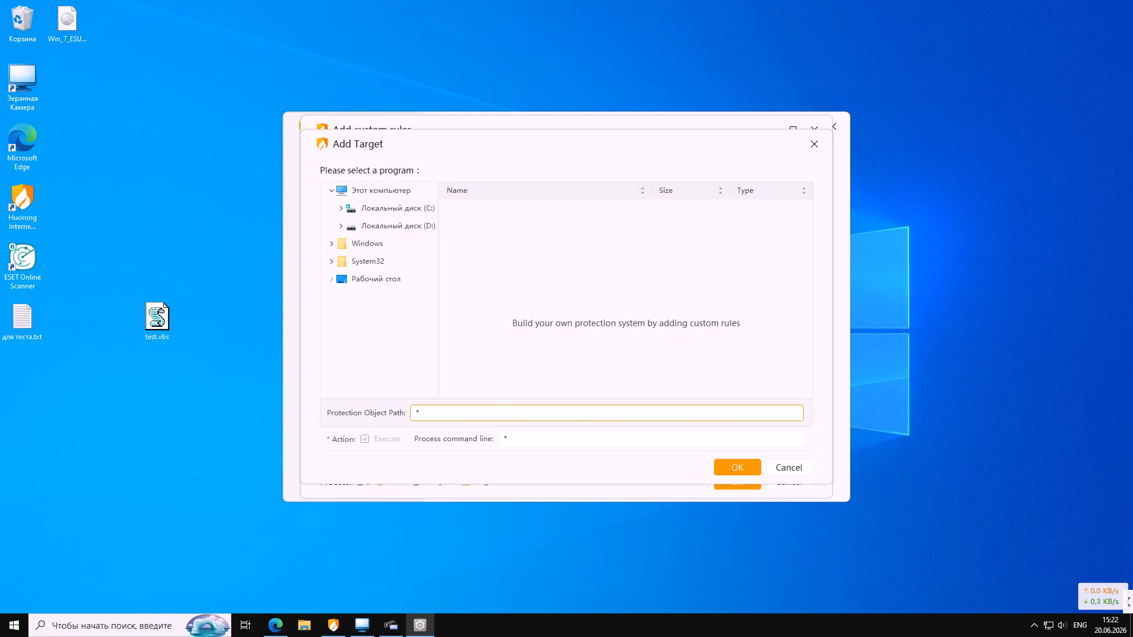
click(721, 468)
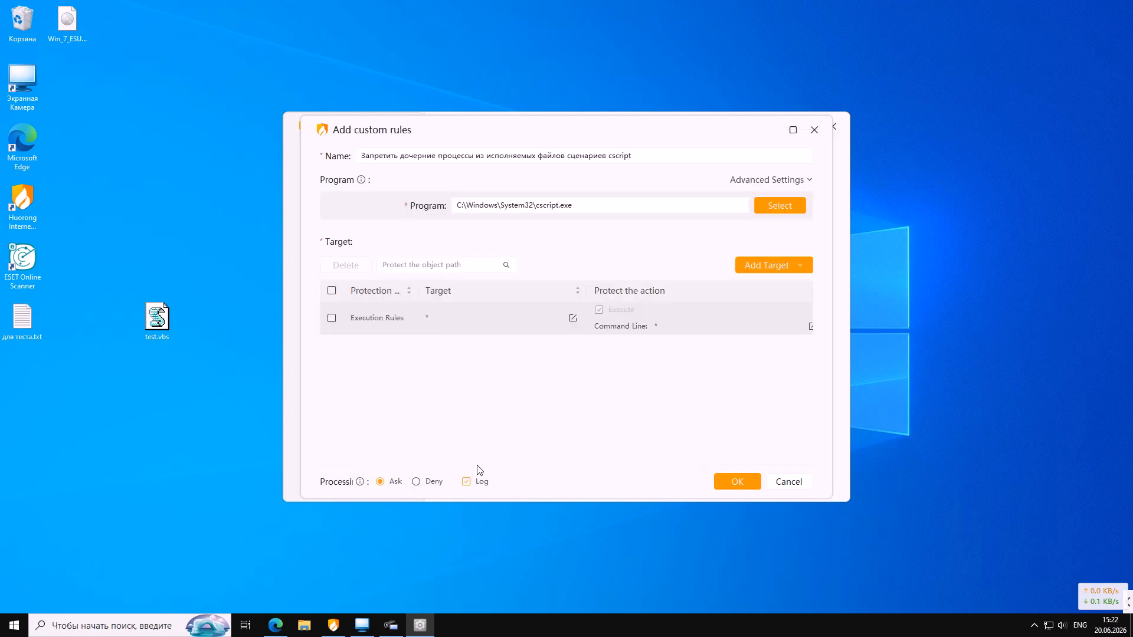
- Set the rule's processing to Deny, copy its name text, and save the System32 cscript rule
click(416, 482)
triple_click(626, 158)
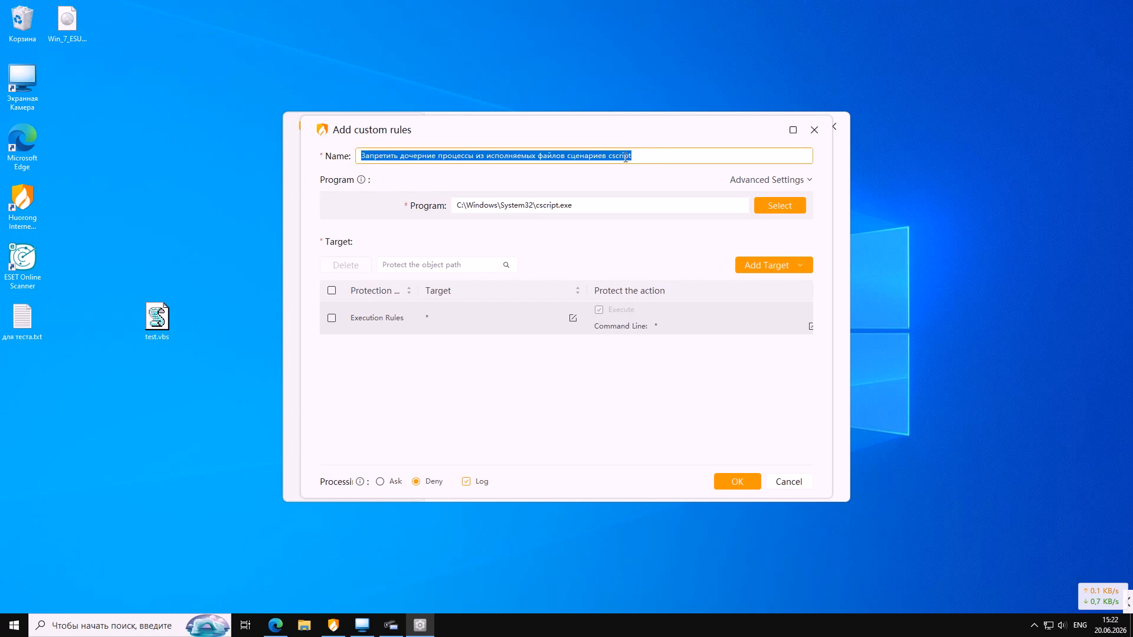
right_click(578, 153)
click(608, 190)
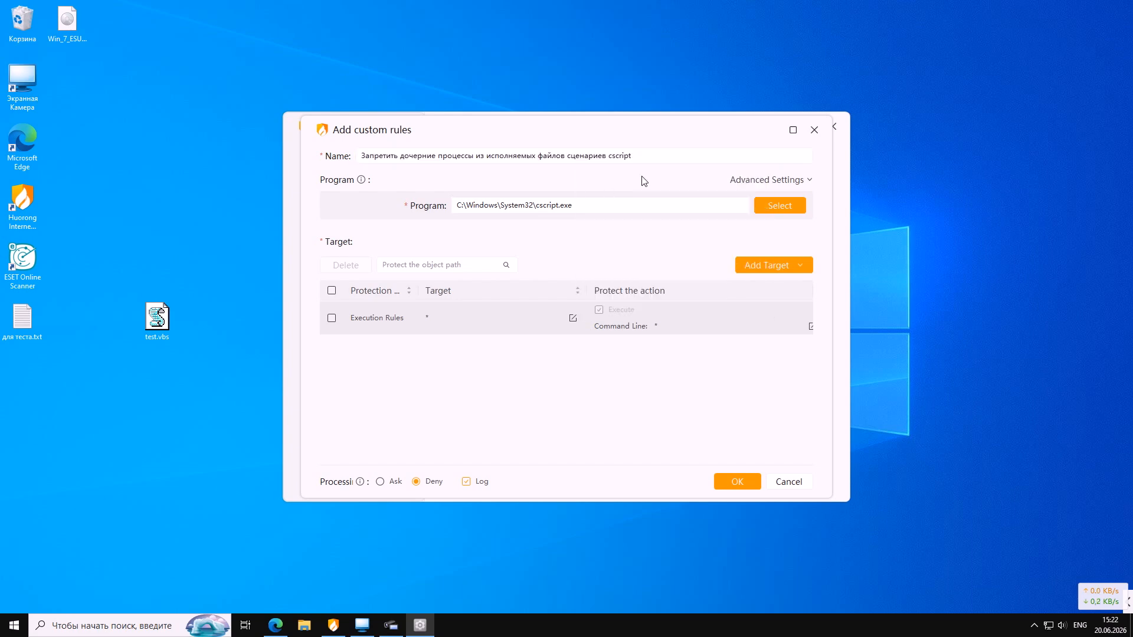
click(735, 487)
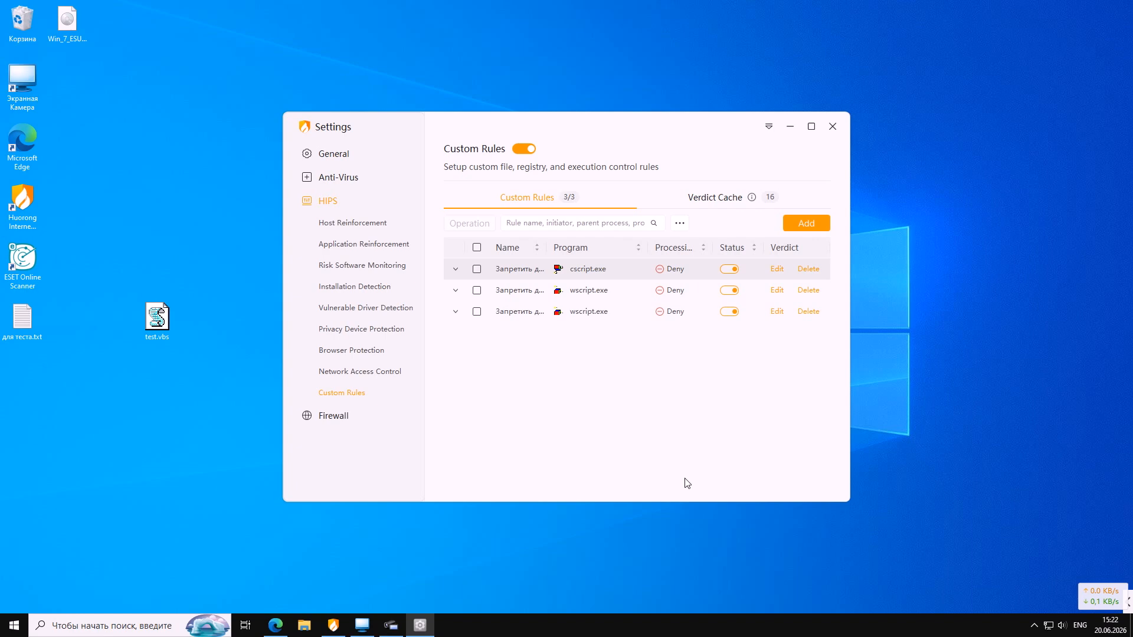
- Start another custom rule named "Запретить дочерние процессы из исполняемых файлов сценариев 64 cscript"
click(804, 224)
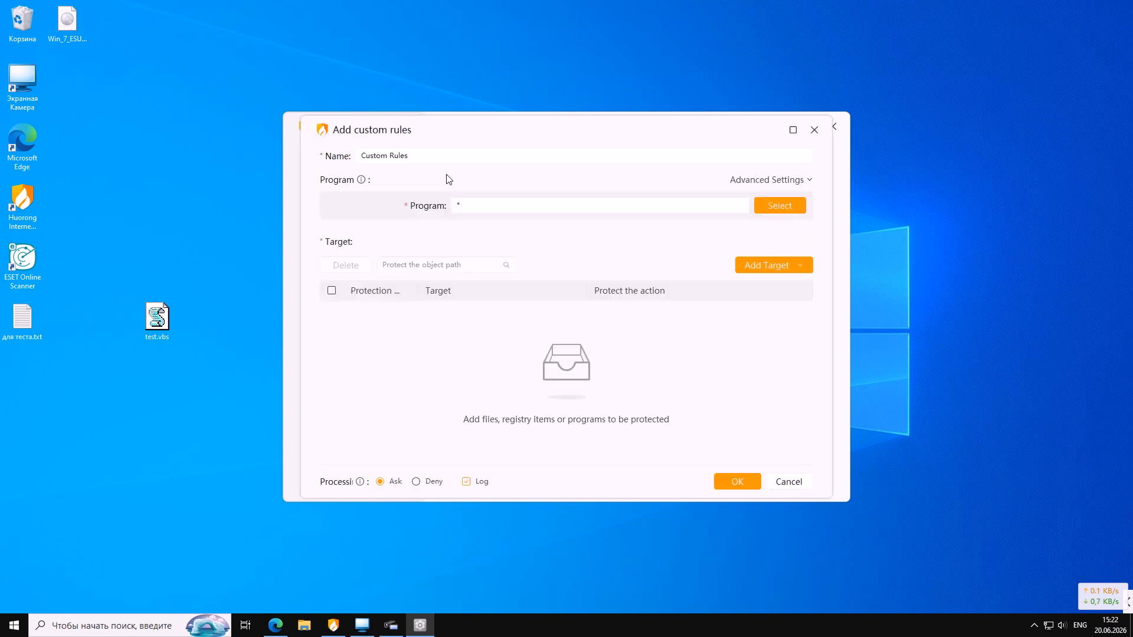
click(441, 156)
key(ctrl+v)
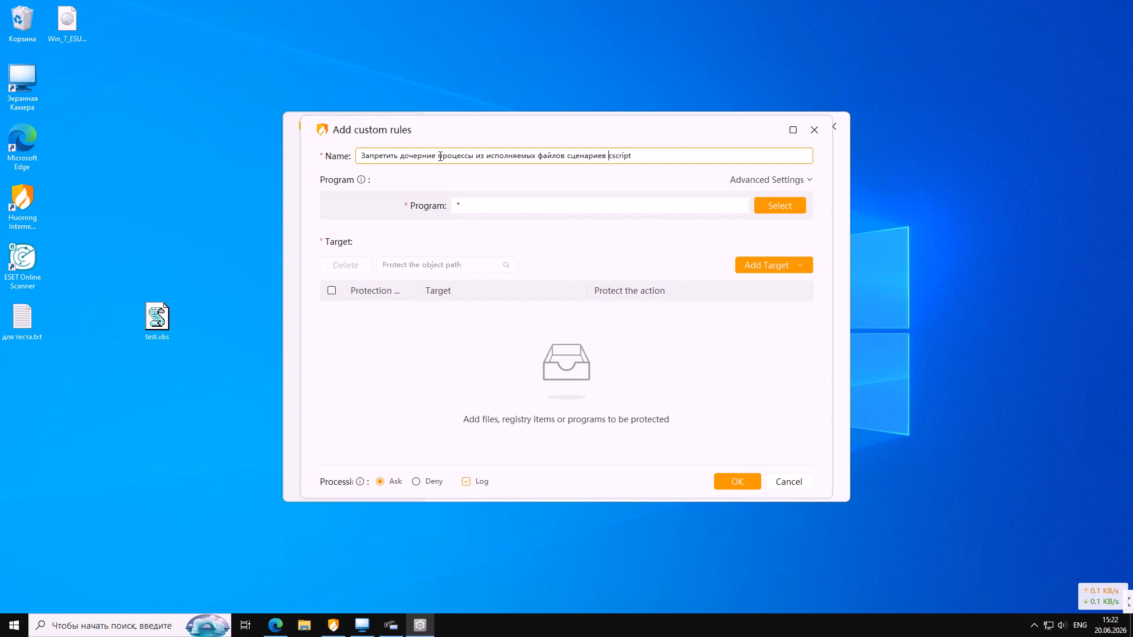
text(643)
key(BackSpace)
- Set the rule's program to C:\Windows\SysWOW64\cscript.exe
click(769, 210)
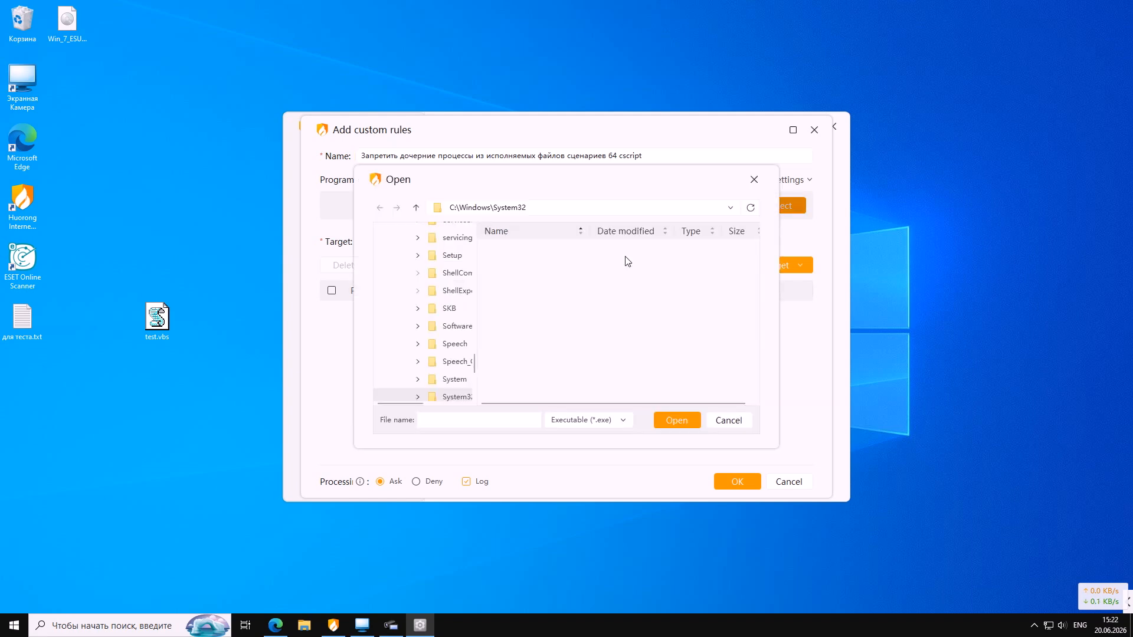
click(415, 210)
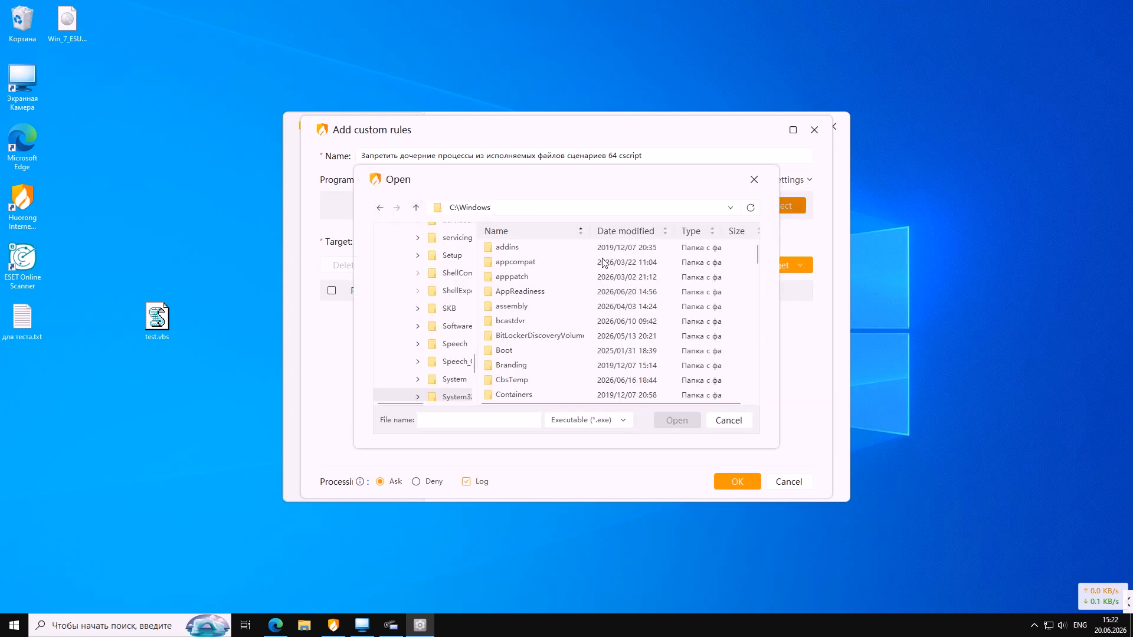
drag(759, 251, 766, 366)
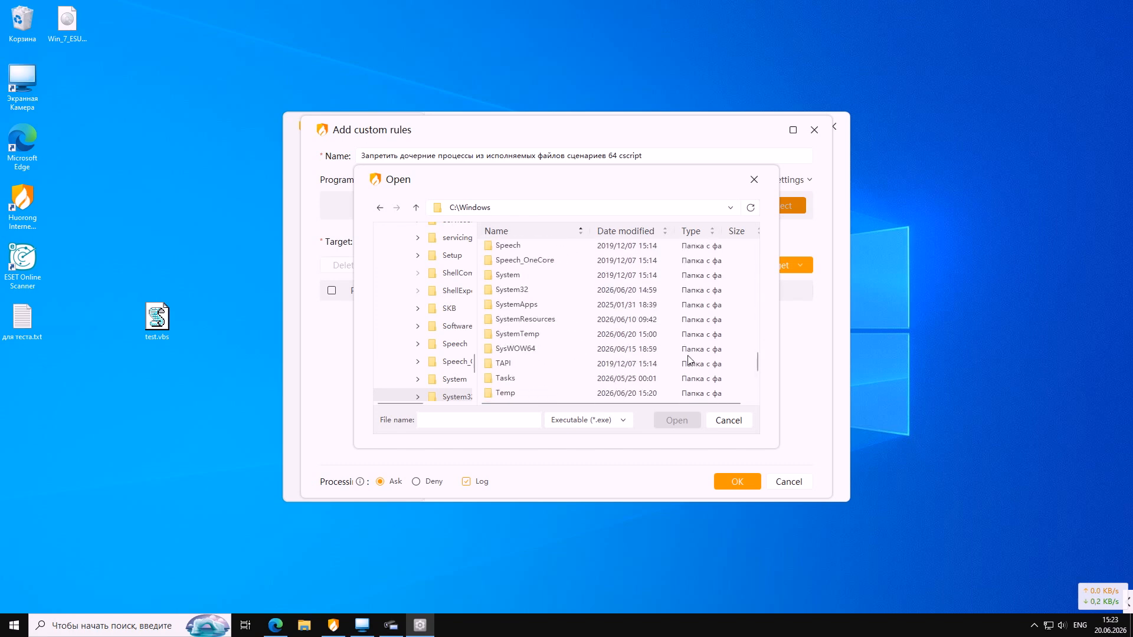
click(555, 349)
click(667, 418)
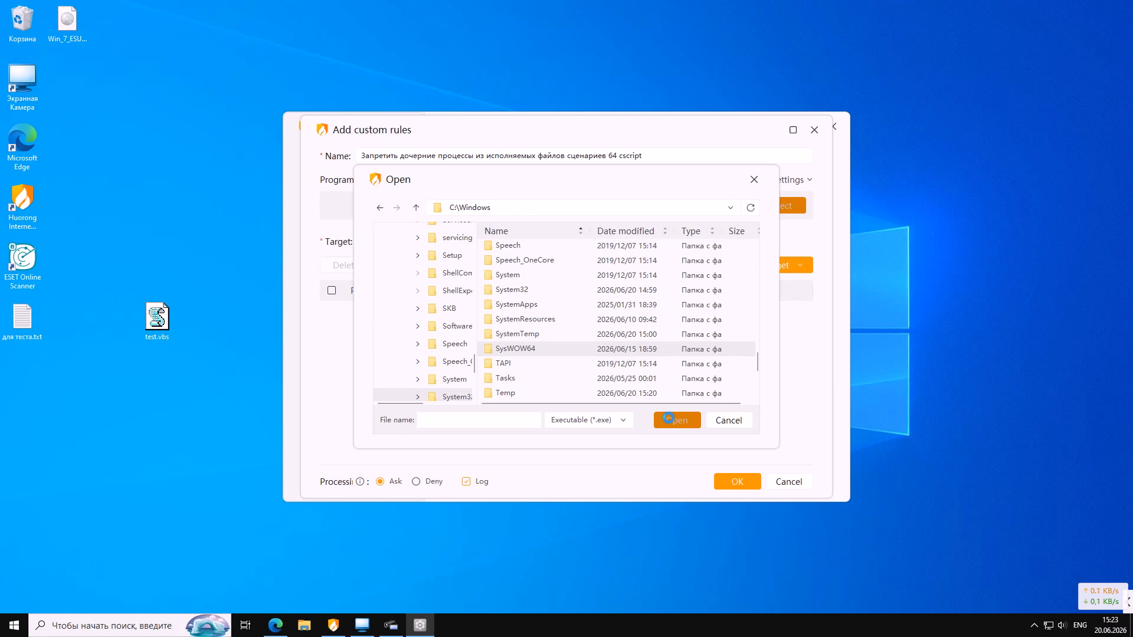
drag(758, 273, 759, 298)
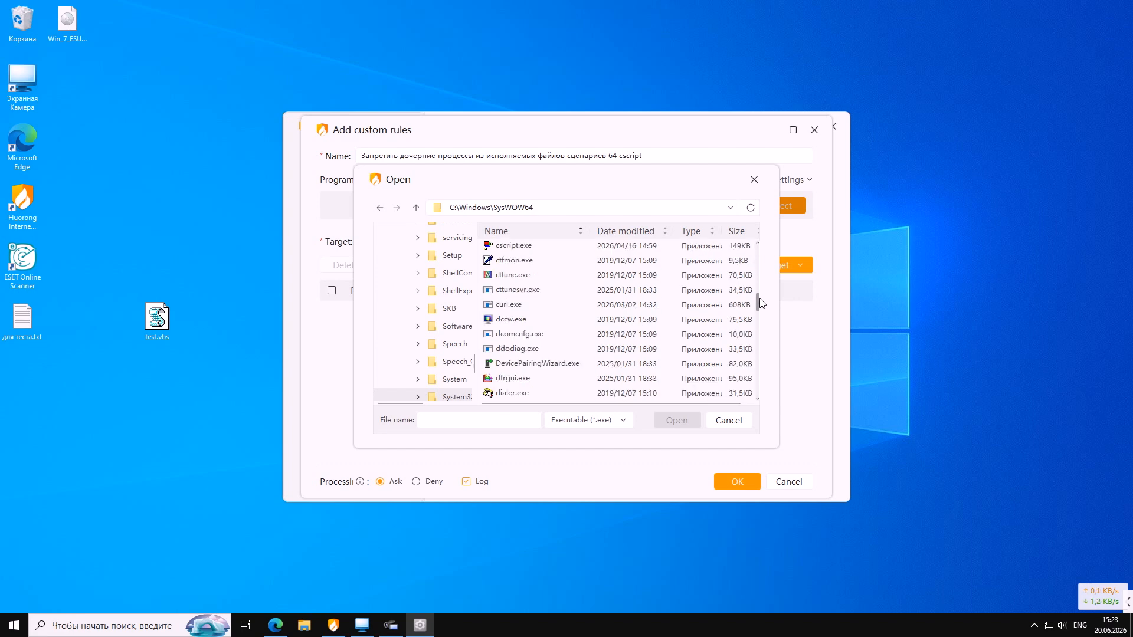
click(509, 247)
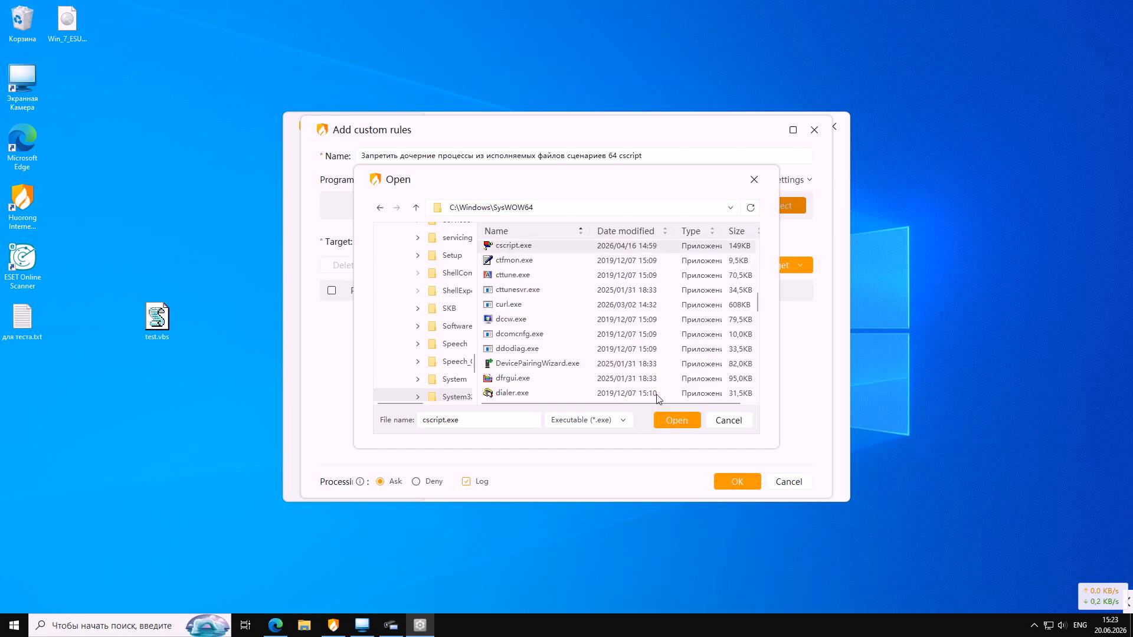
click(682, 423)
- Add an Execution Rules target with path * to the SysWOW64 cscript rule and save it with processing set to Deny
click(800, 266)
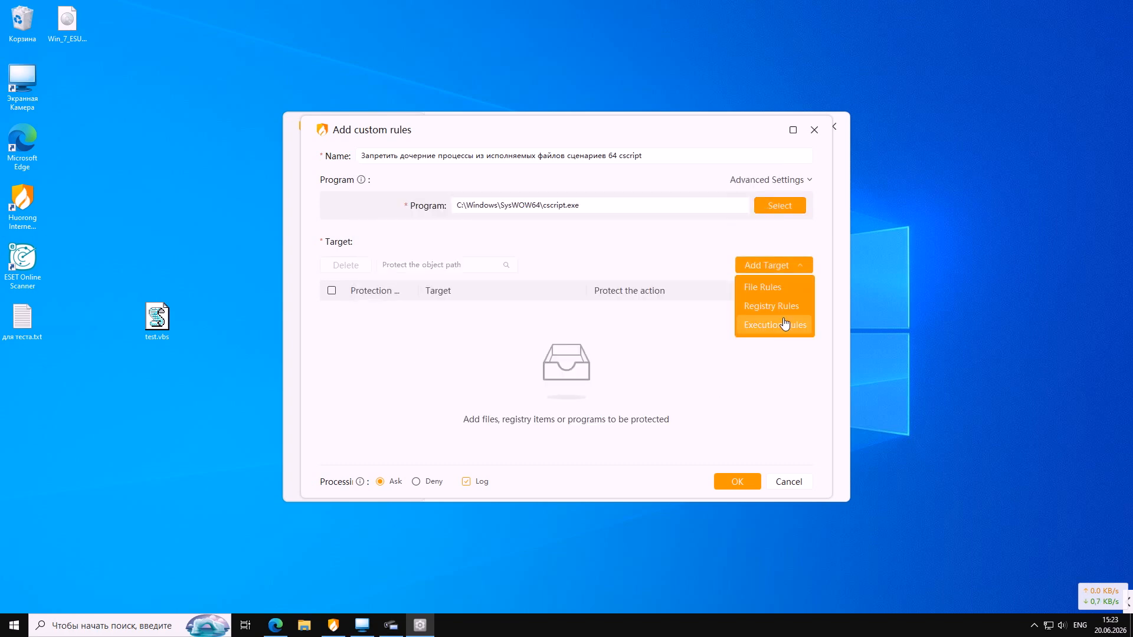
click(784, 323)
click(502, 410)
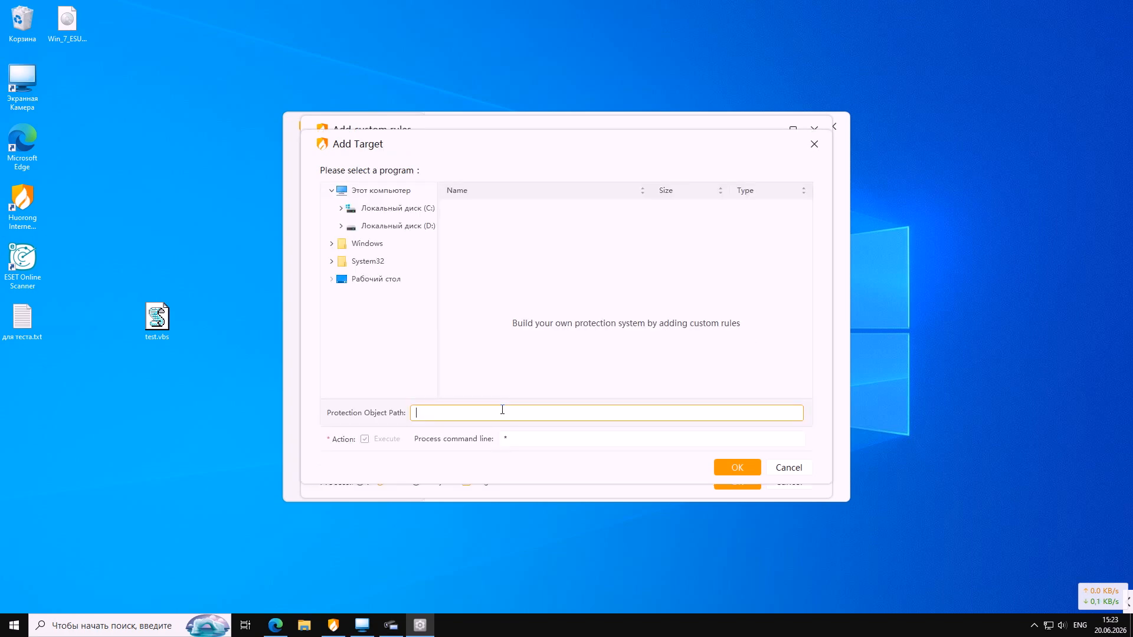
click(736, 467)
click(425, 481)
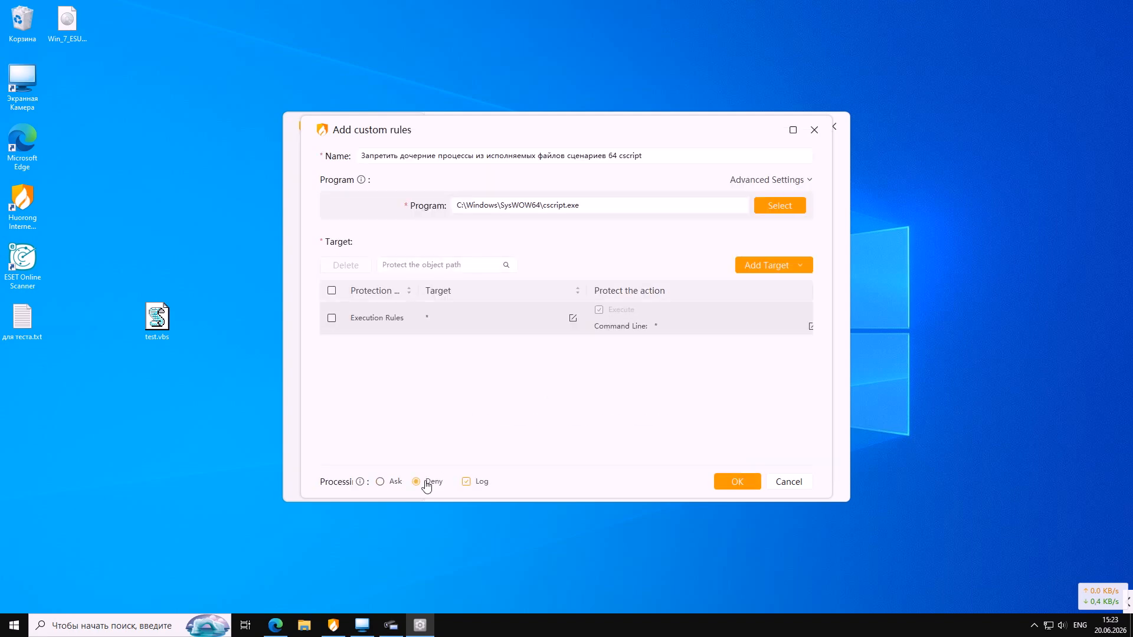
click(730, 487)
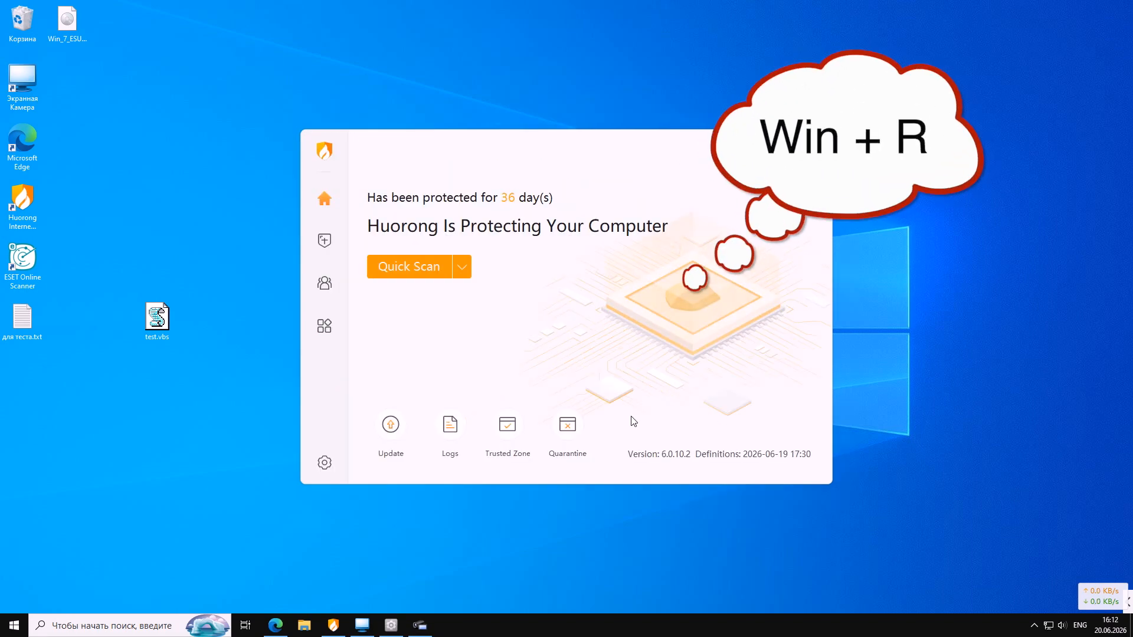
- Open a Command Prompt with cmd and open the desktop text file "для теста.txt" in Notepad
key(super+r)
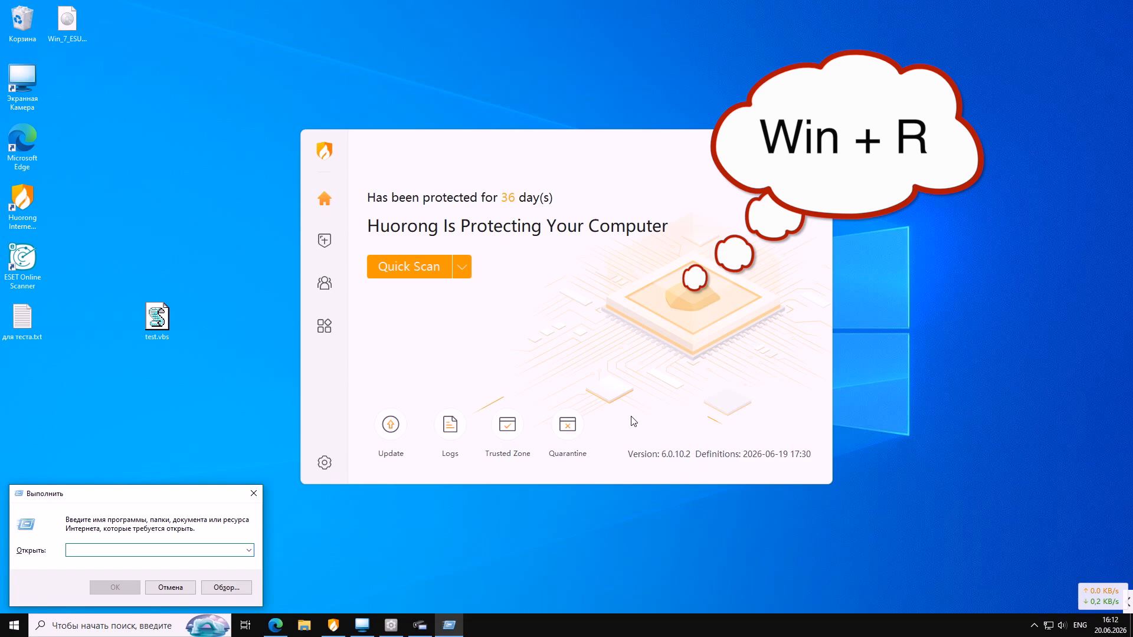
text(cmd)
key(Return)
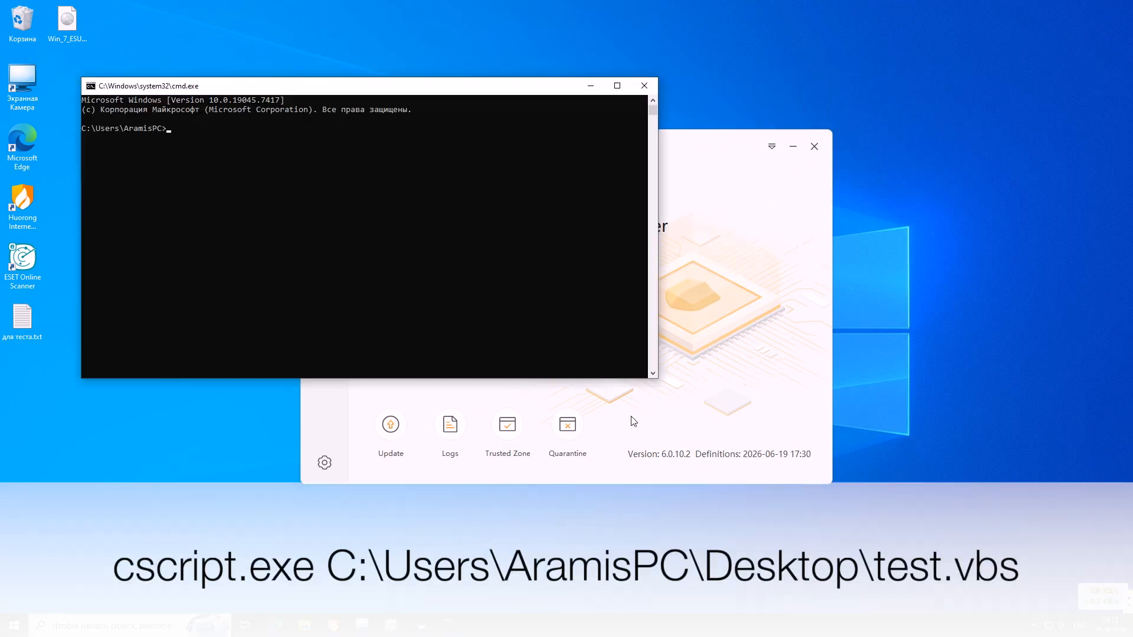
double_click(8, 321)
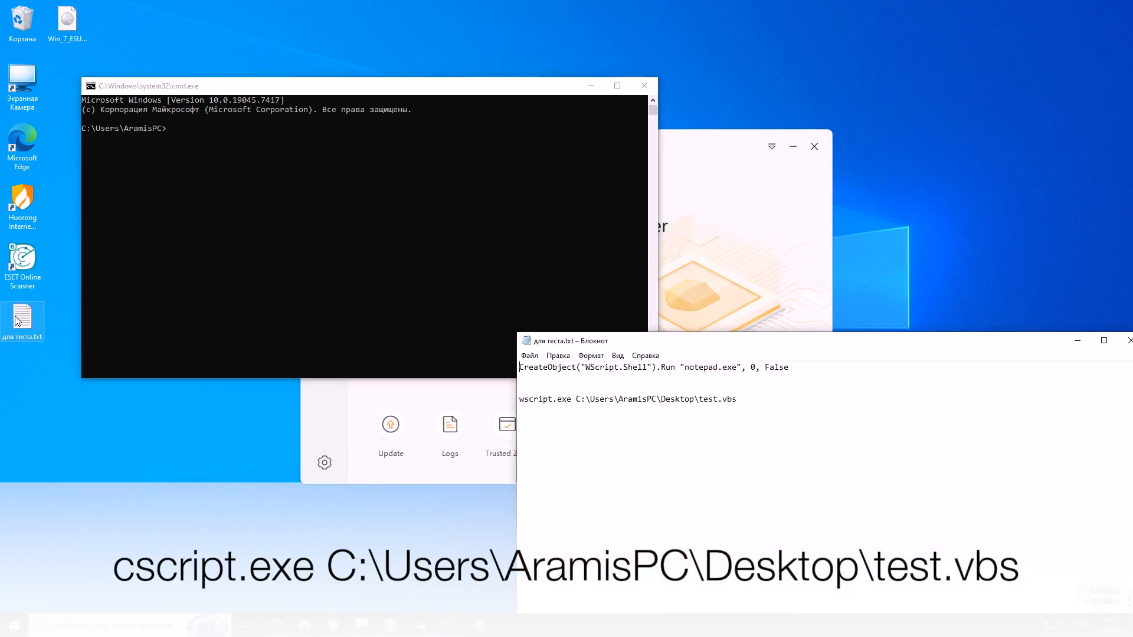
- Copy the wscript.exe test.vbs command from the open text file, close Notepad, and paste the command into the Command Prompt
drag(737, 400, 521, 399)
key(ctrl+c)
click(1129, 341)
key(ctrl+v)
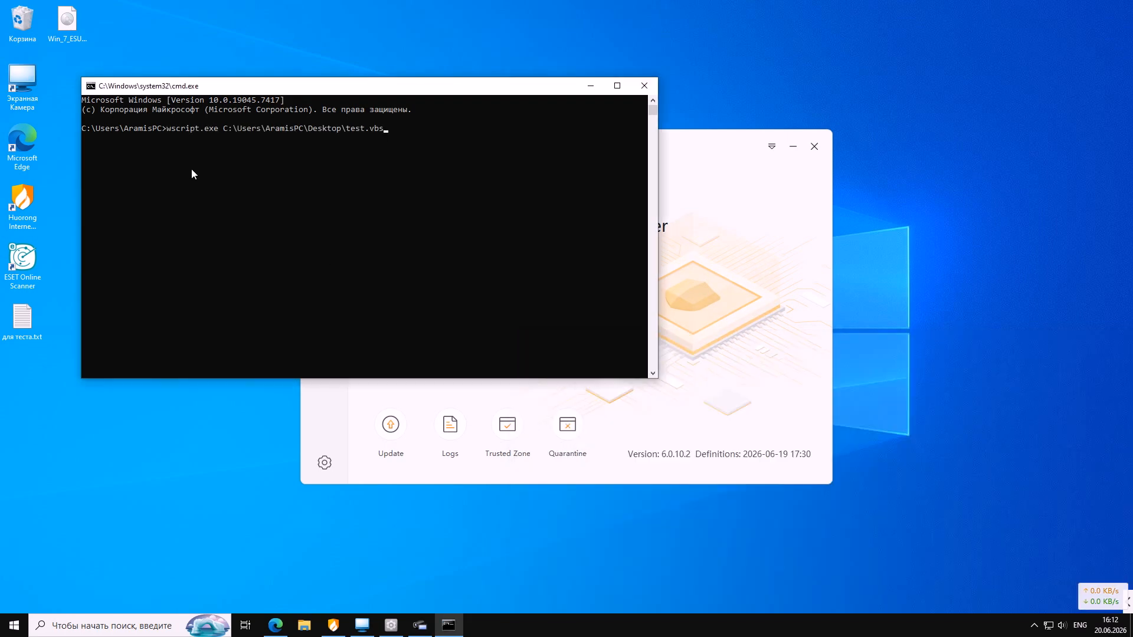
- Change wscript.exe to cscript.exe in the pasted command, run it on the desktop test.vbs, and close the error dialog and Command Prompt
key(Left)
key(Left)
key(Left)
key(Left)
key(Left)
key(Left)
key(Left)
key(Left)
key(Left)
key(Left)
key(Left)
key(Left)
key(Left)
key(Left)
key(Left)
key(Left)
key(Left)
key(Left)
key(Left)
key(Left)
key(Left)
key(Left)
key(Left)
key(Left)
key(Left)
key(Left)
key(Left)
key(Left)
key(Left)
key(BackSpace)
text(c)
key(Right)
key(Right)
key(Right)
key(Right)
key(Right)
key(Right)
key(Right)
key(Right)
key(Right)
key(Right)
key(Right)
key(Right)
key(Right)
key(Right)
key(Return)
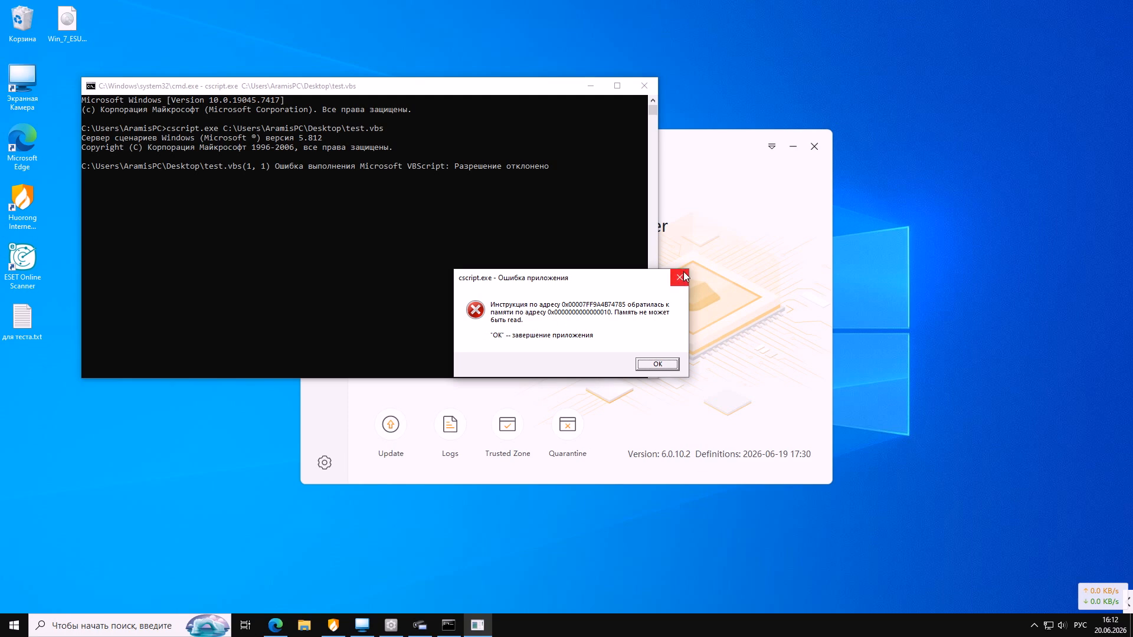
click(679, 278)
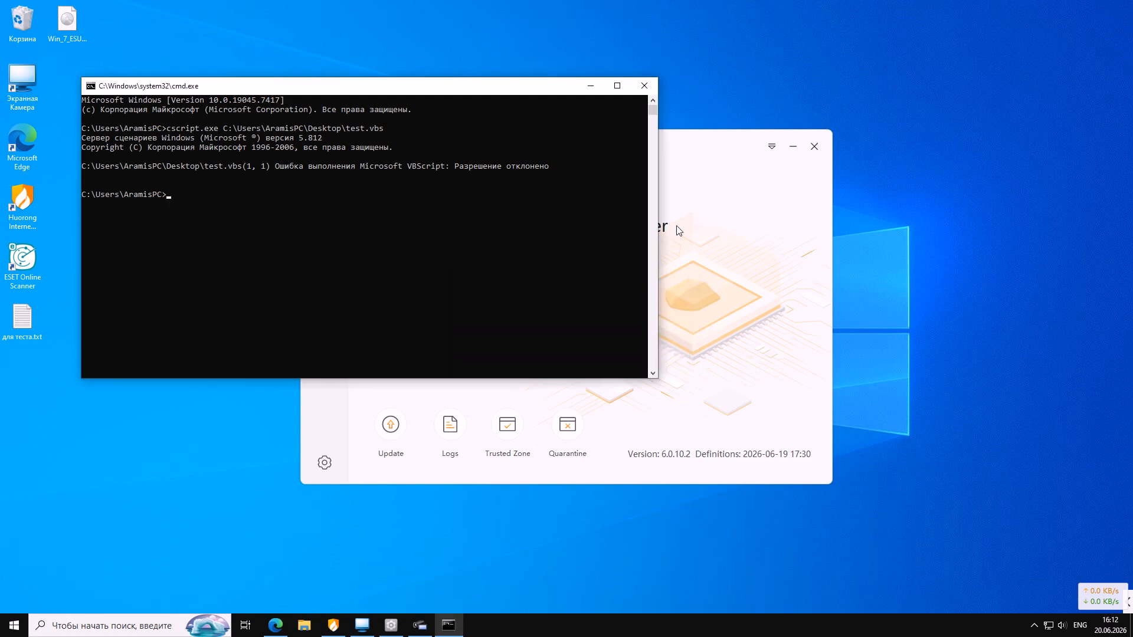
click(644, 86)
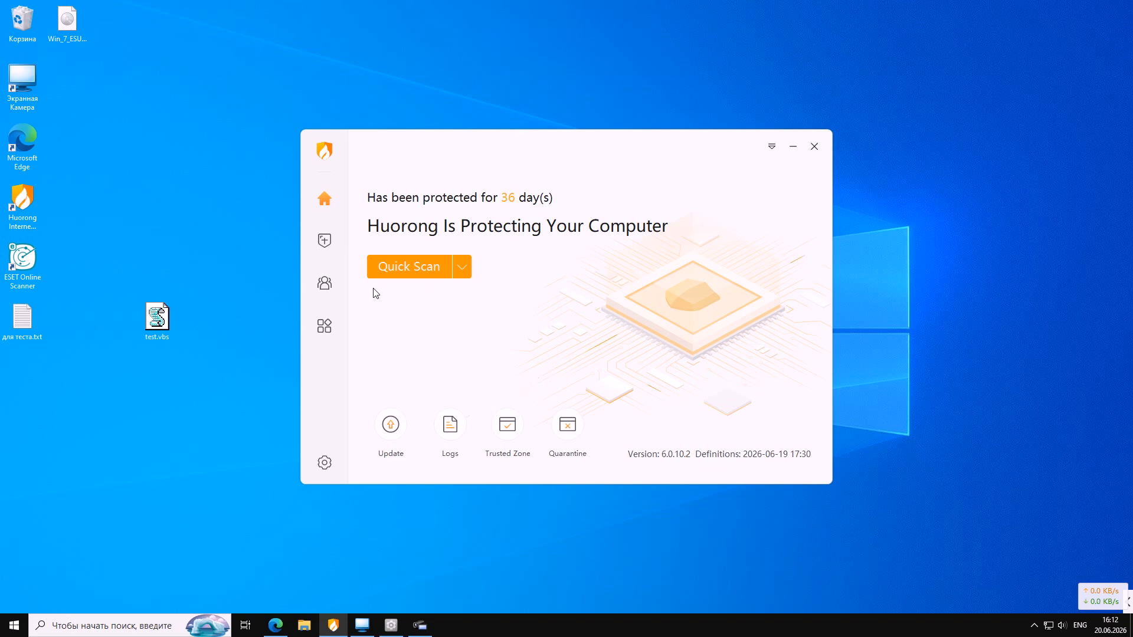
- Filter the security log to HIPS / Custom Rules, examine the latest test.vbs entries, and close the log
click(449, 423)
click(606, 175)
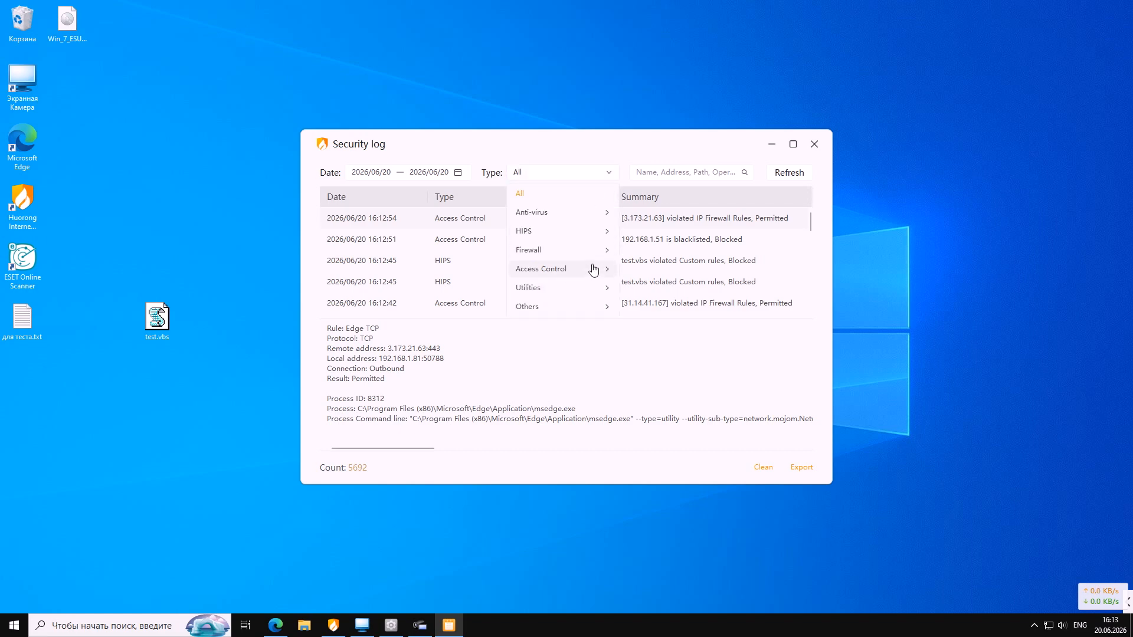
click(596, 233)
scroll(693, 289, down, 1)
scroll(693, 289, down, 1)
click(689, 301)
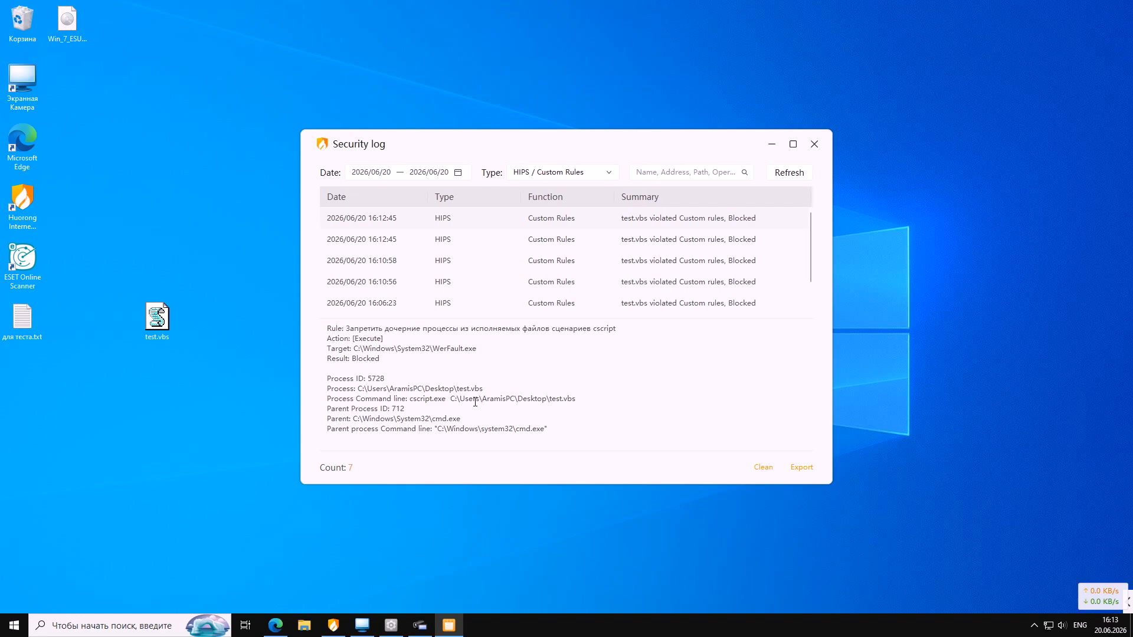
click(815, 144)
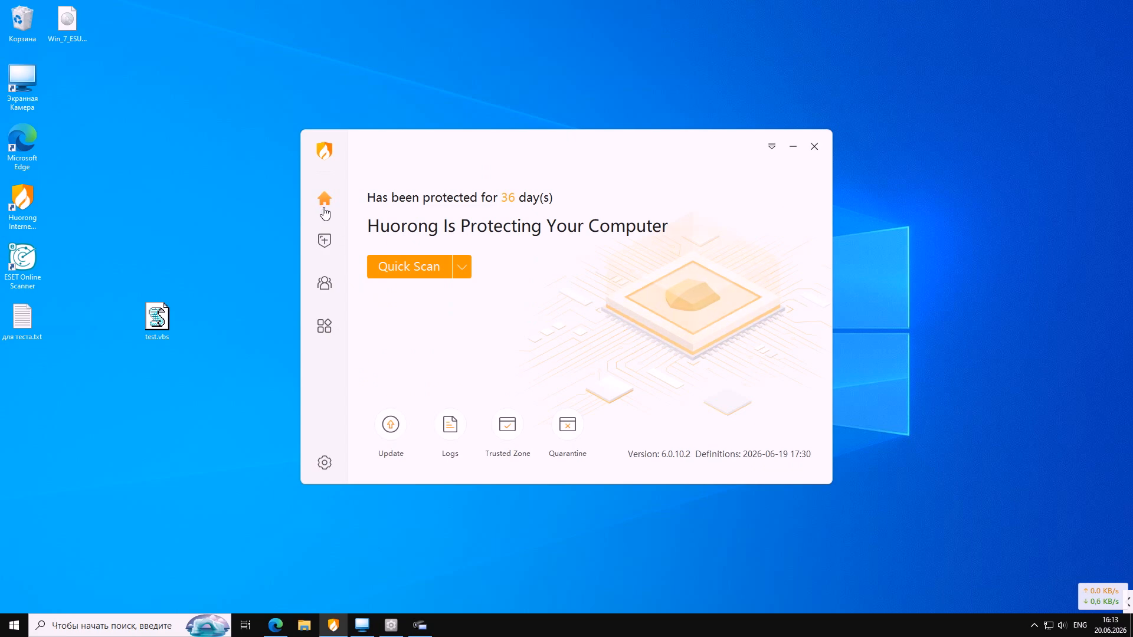
- Review the HIPS Custom Rules list in the settings and compare it with the Host Reinforcement page
click(324, 241)
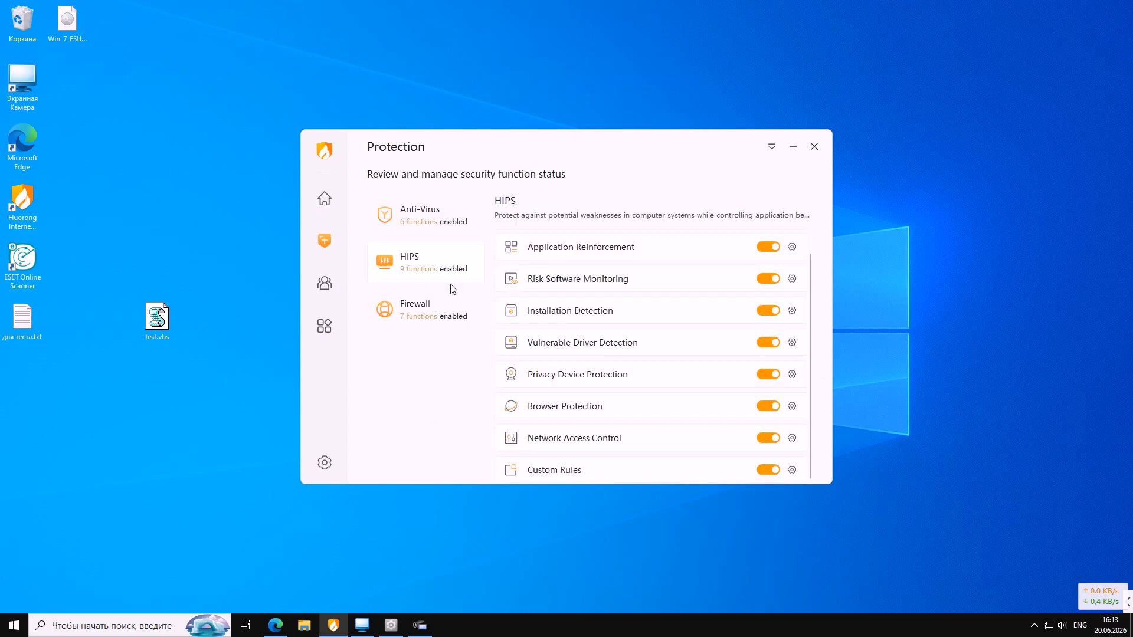
click(792, 470)
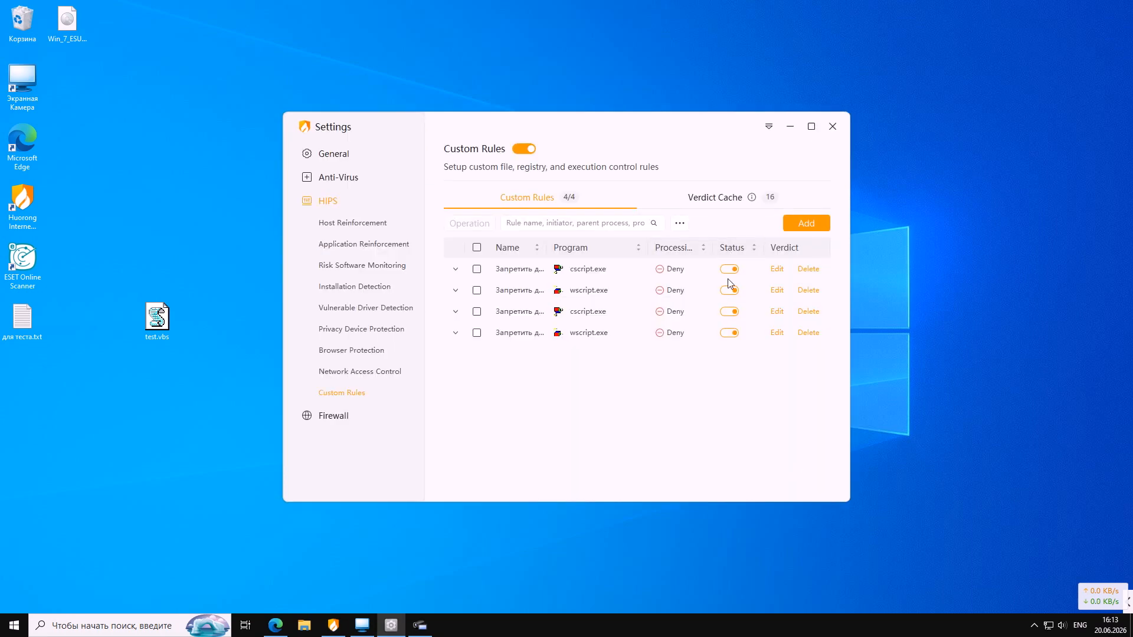
click(344, 222)
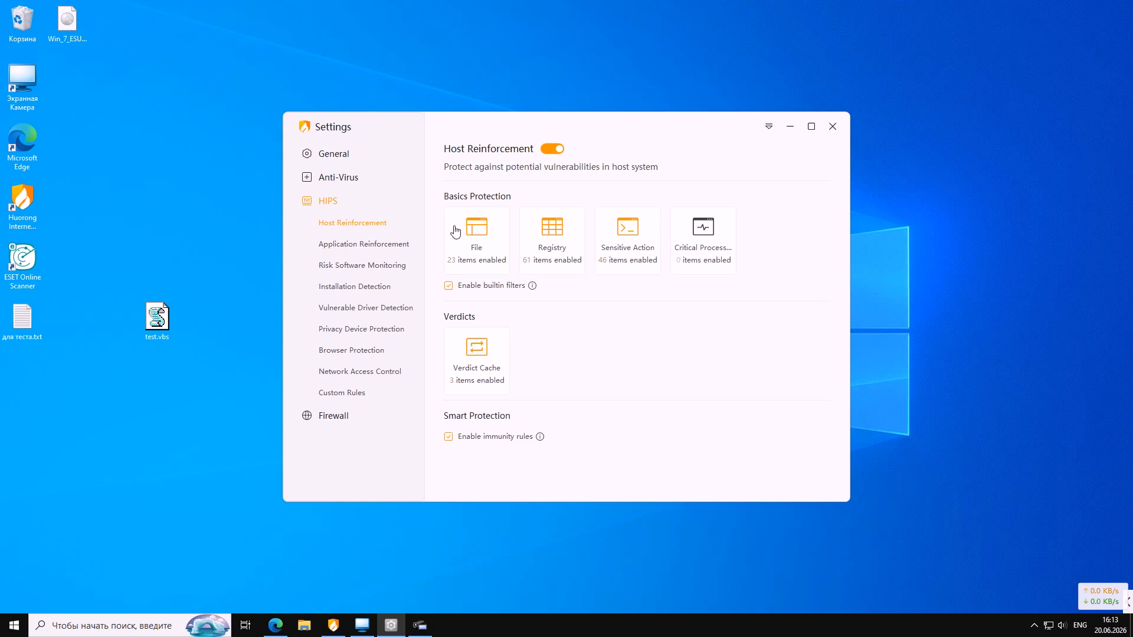
click(361, 393)
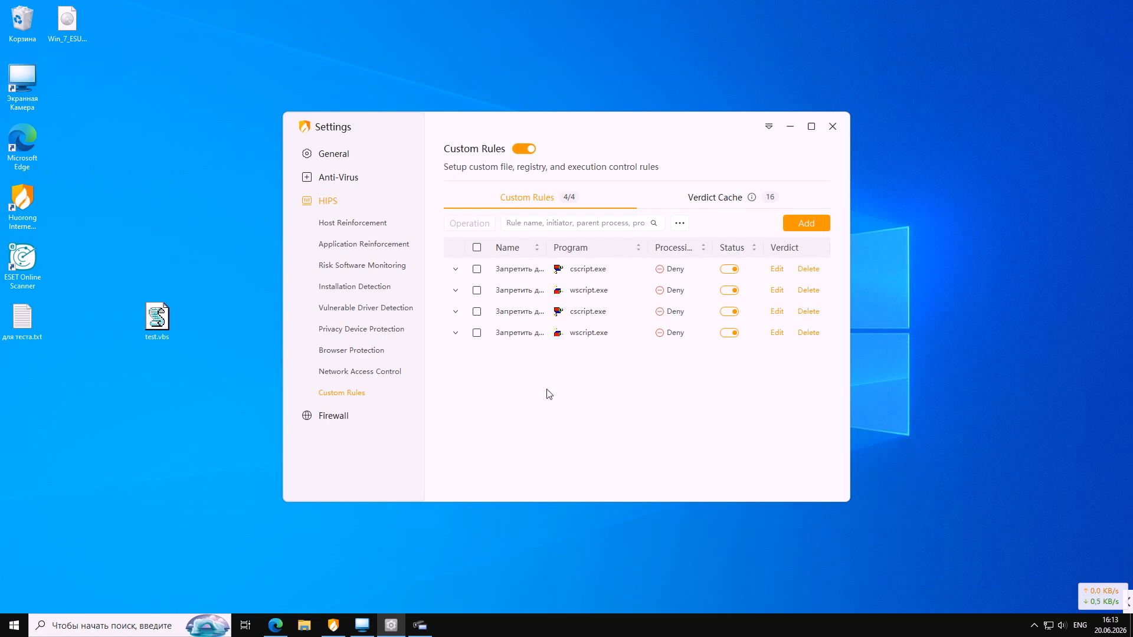
- Search the custom rules' Verdict Cache for wscript and cscript, clear the search, and return to the rules list
click(715, 198)
click(534, 224)
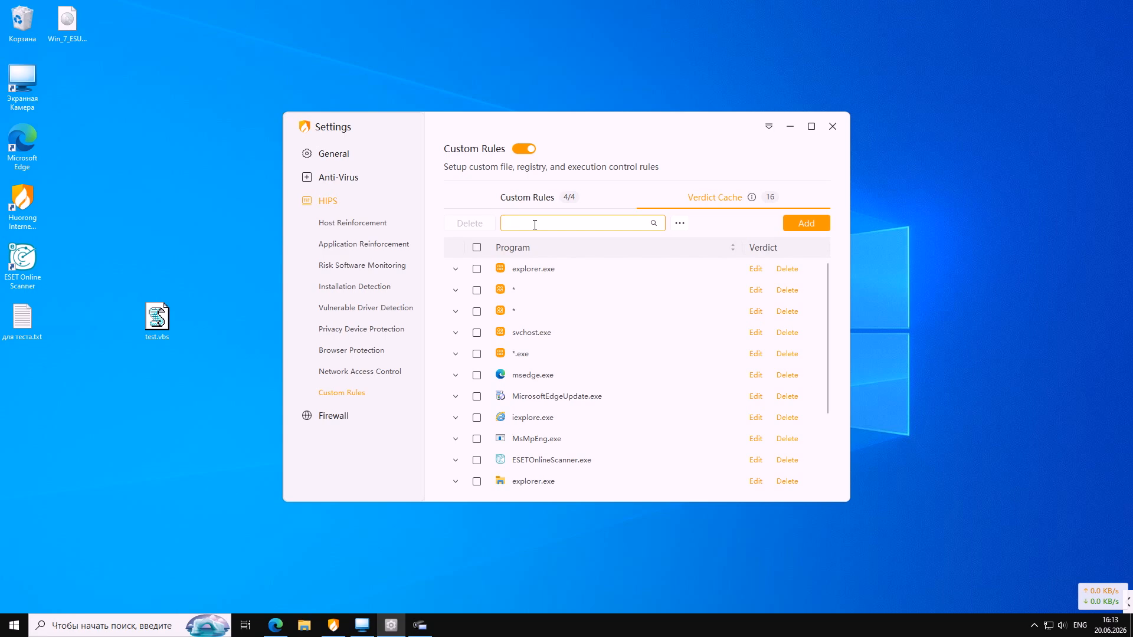
text(wsc)
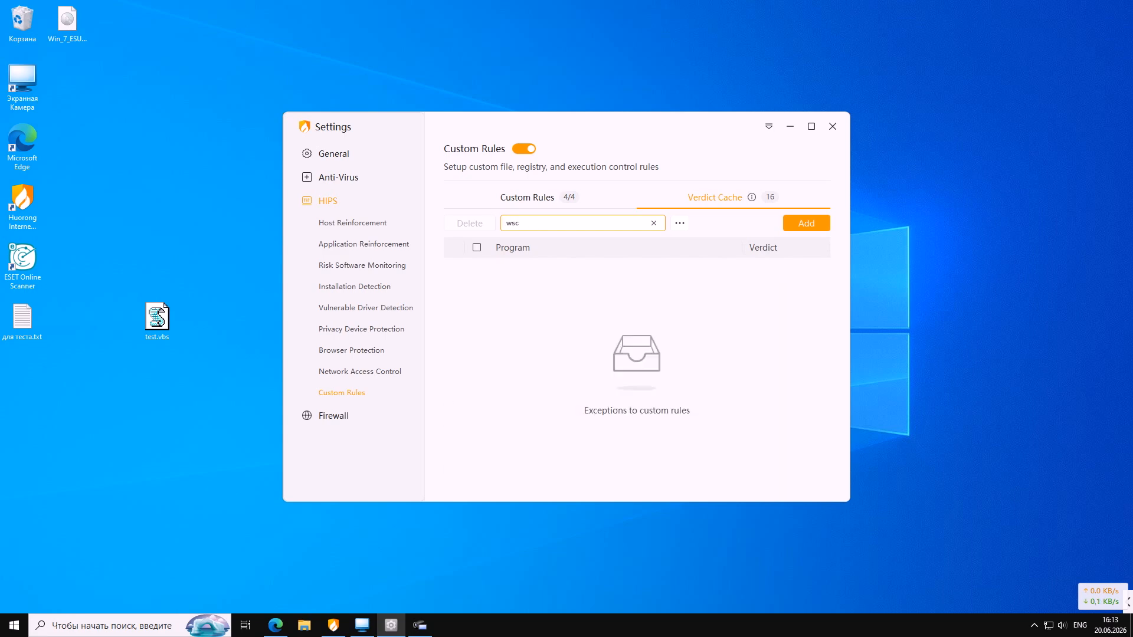
text(ript)
key(Left)
key(BackSpace)
text(c)
key(BackSpace)
key(BackSpace)
key(BackSpace)
key(BackSpace)
key(BackSpace)
key(BackSpace)
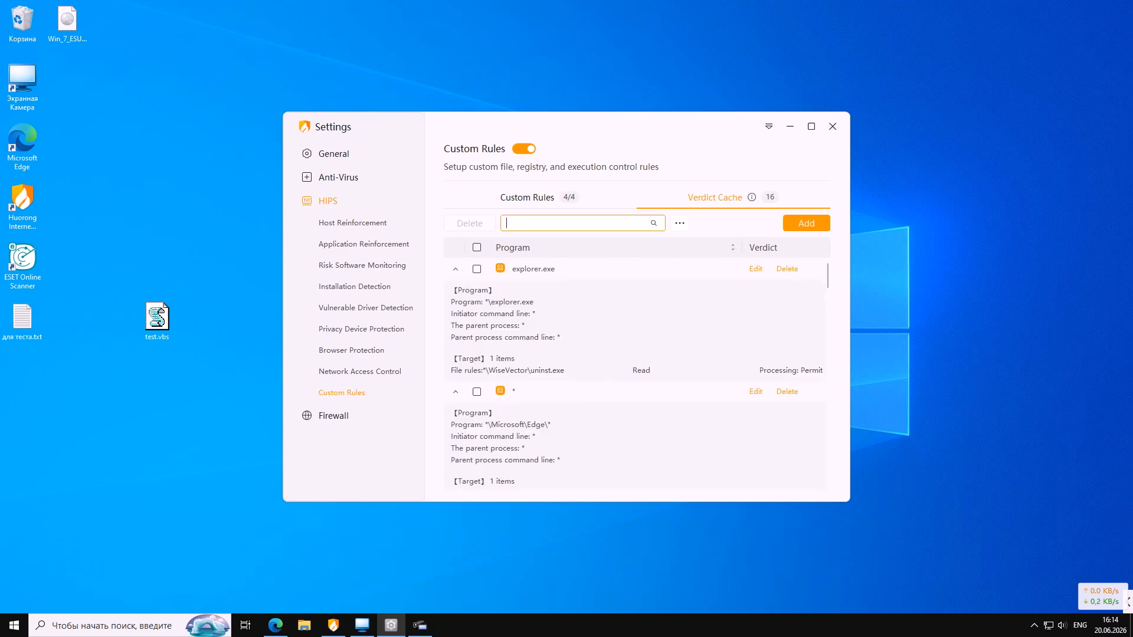
click(551, 202)
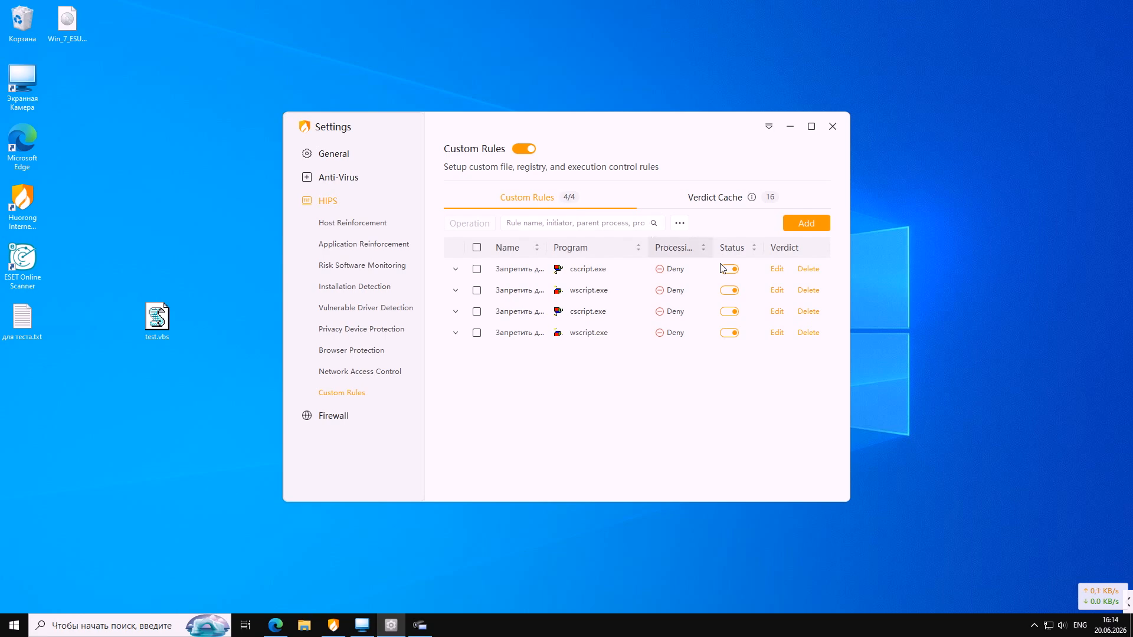
- Set the processing of the SysWOW64 cscript rule to Ask and save the rule
click(776, 269)
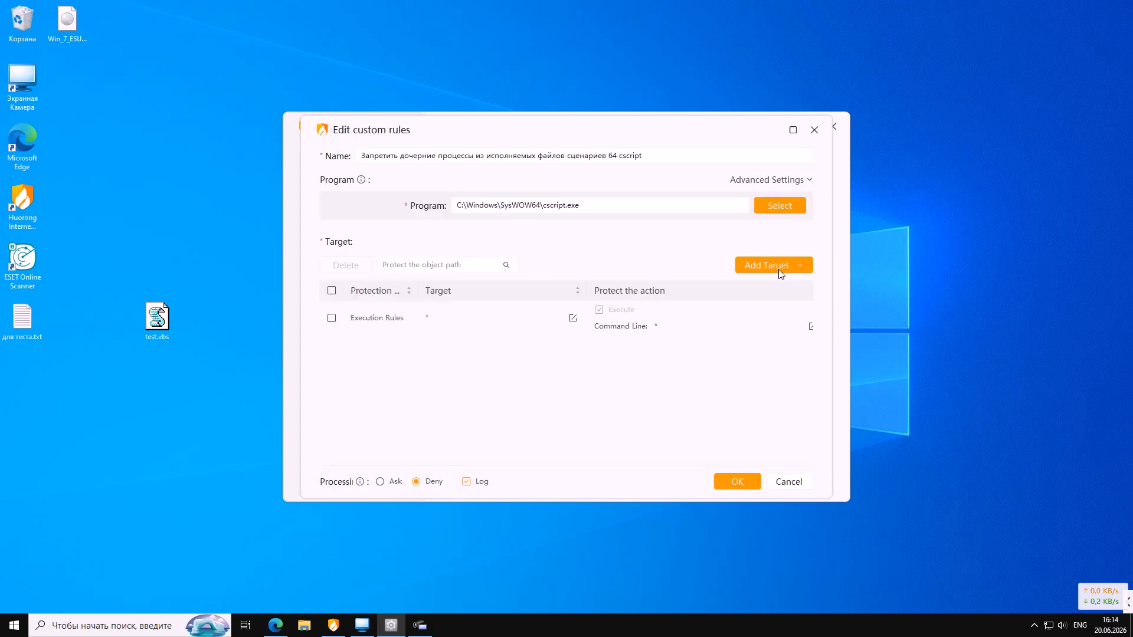
click(388, 484)
click(731, 482)
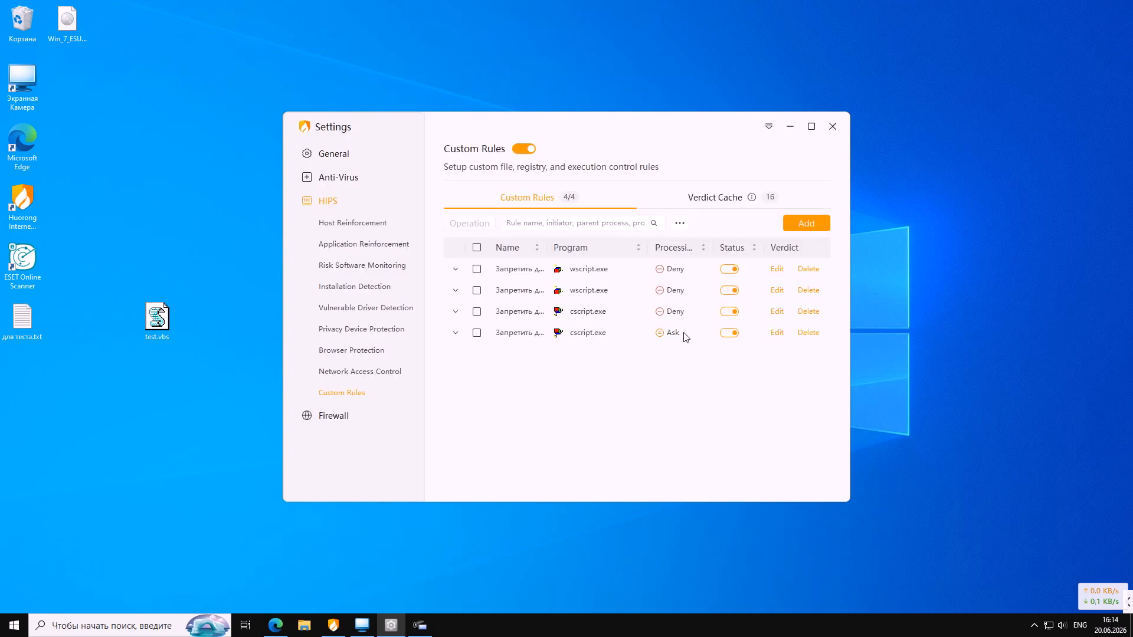
- Set the processing of the SysWOW64 cscript rule back to Deny and save the rule
click(779, 336)
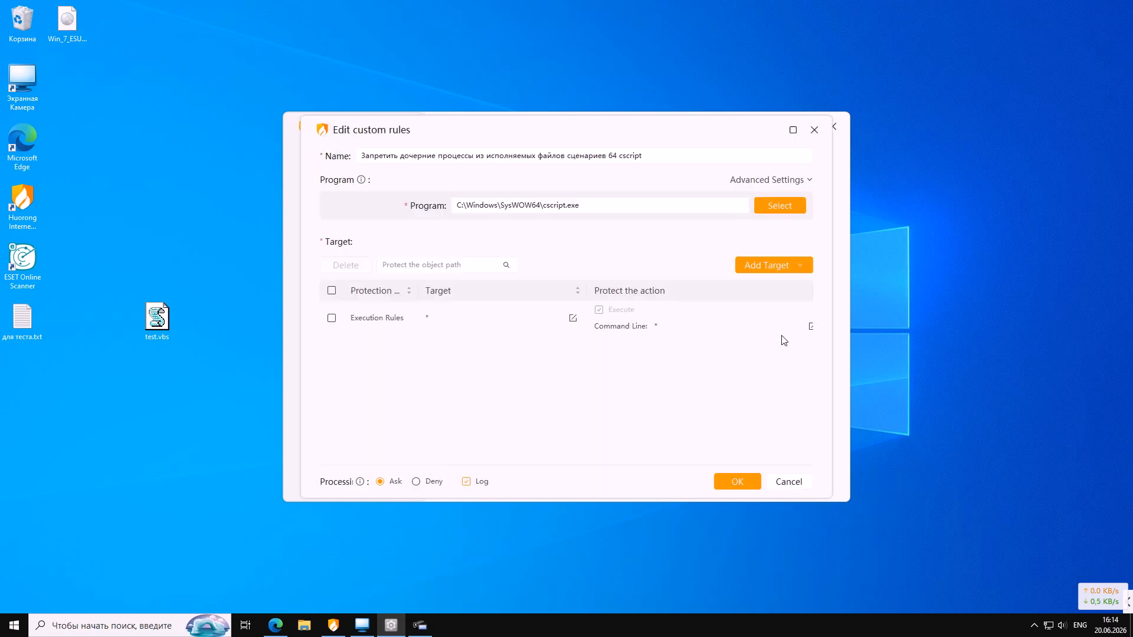
click(416, 482)
click(735, 481)
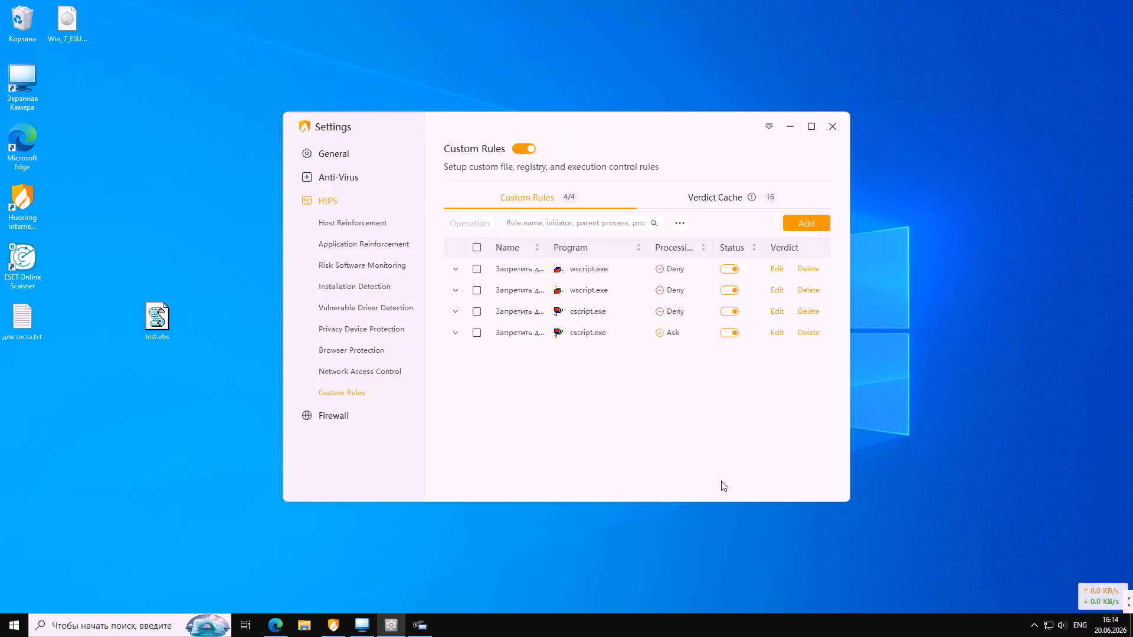